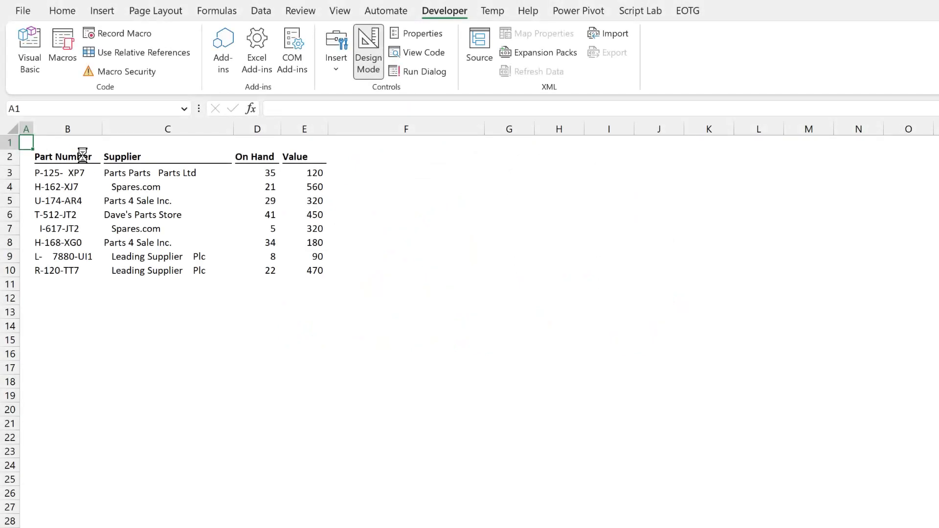
# Select the part numbers in B3:B10.
pyautogui.moveTo(79, 156)
pyautogui.mouseDown()
pyautogui.moveTo(141, 156)
pyautogui.moveTo(138, 269)
pyautogui.mouseUp()
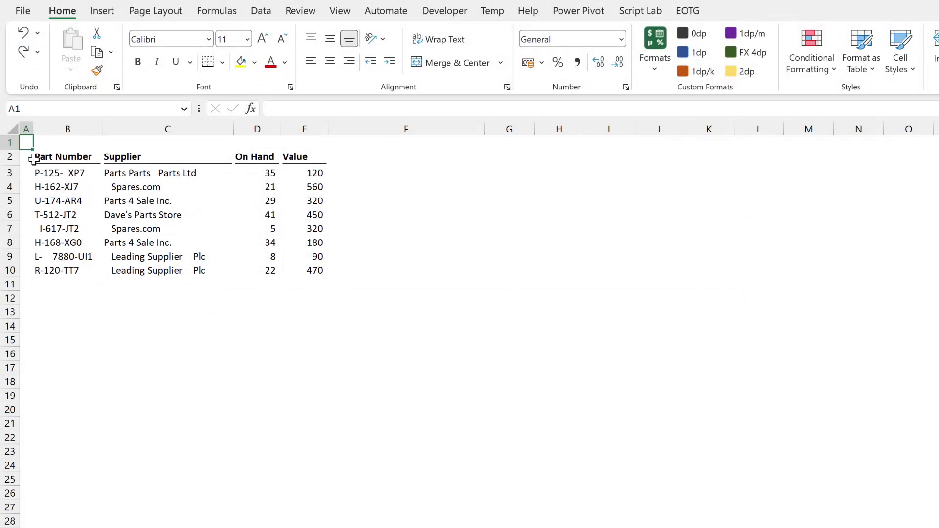
pyautogui.click(70, 174)
pyautogui.moveTo(70, 173); pyautogui.dragTo(70, 264)
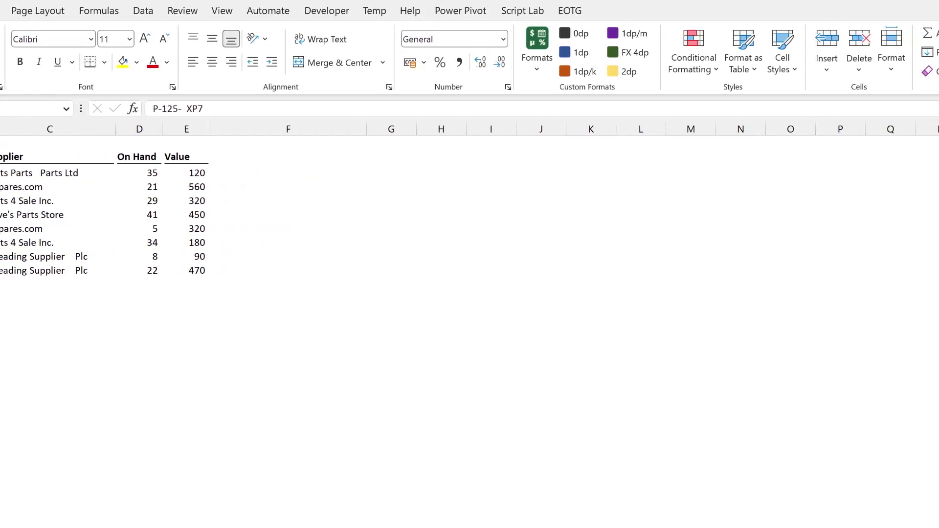
# Replace every space in B3:B10 with nothing using Find & Replace.
pyautogui.click(797, 64)
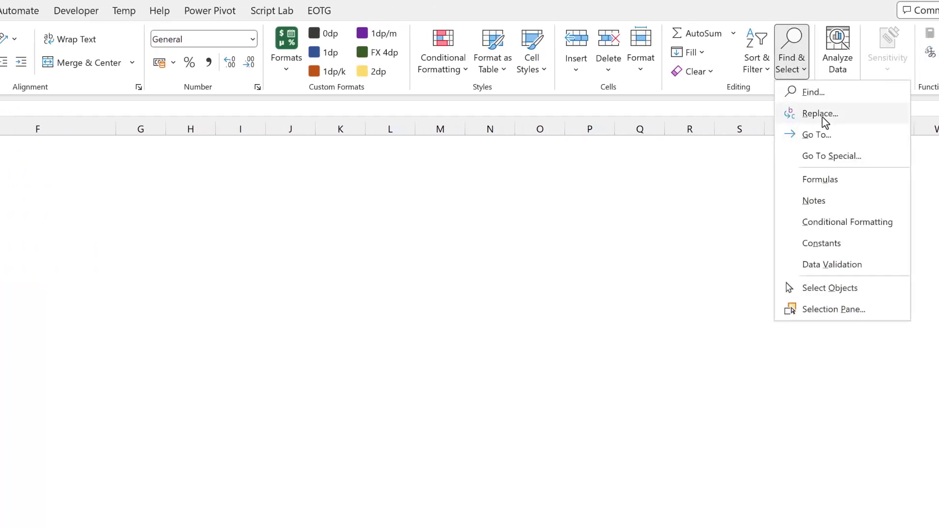
pyautogui.press('Escape')
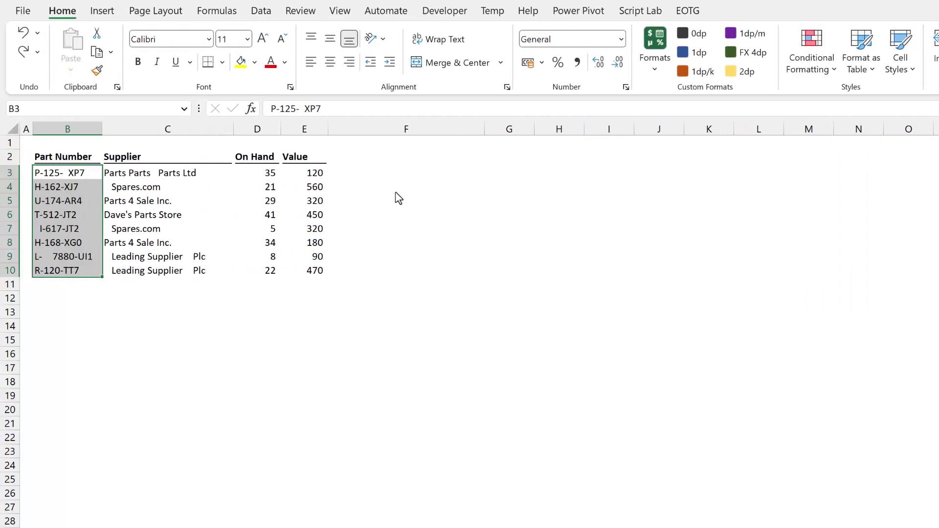
pyautogui.hotkey('ctrl', 'h')
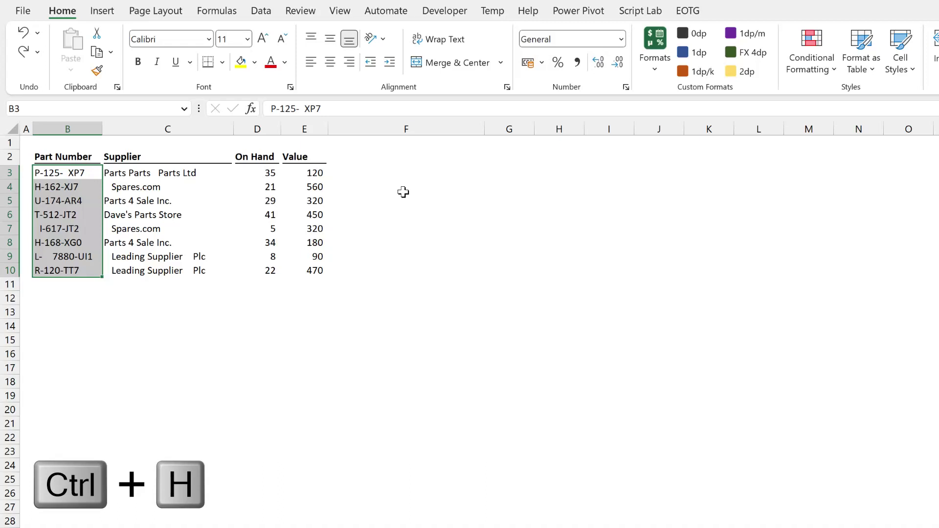
pyautogui.moveTo(446, 326)
pyautogui.mouseDown()
pyautogui.moveTo(434, 262)
pyautogui.moveTo(454, 249)
pyautogui.mouseUp()
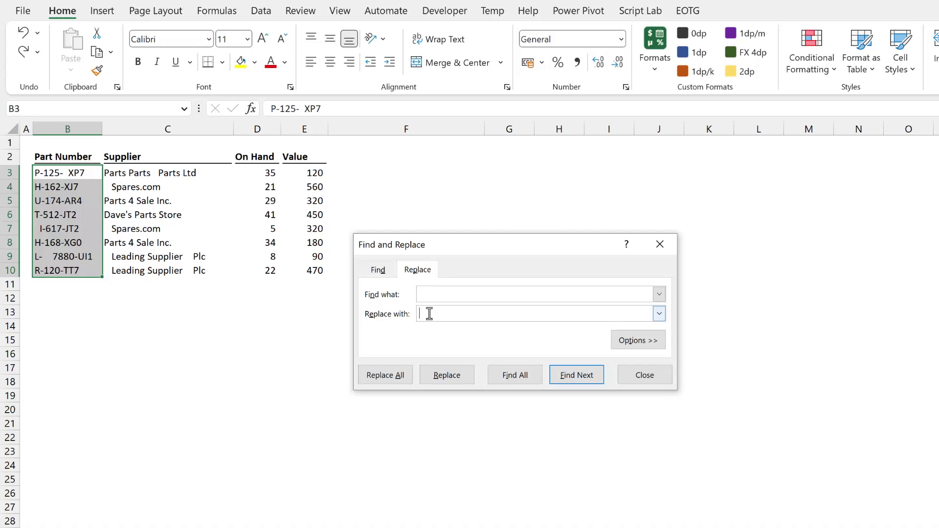
pyautogui.click(395, 376)
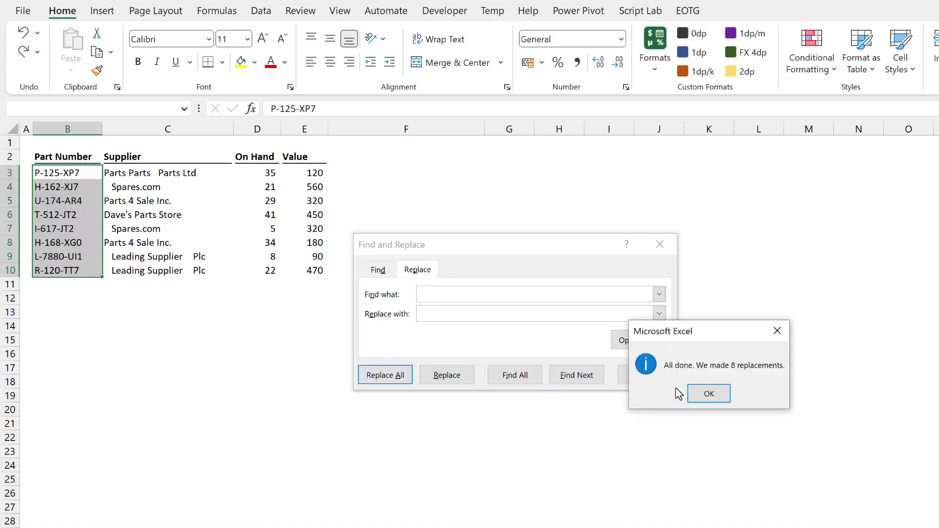
pyautogui.click(705, 396)
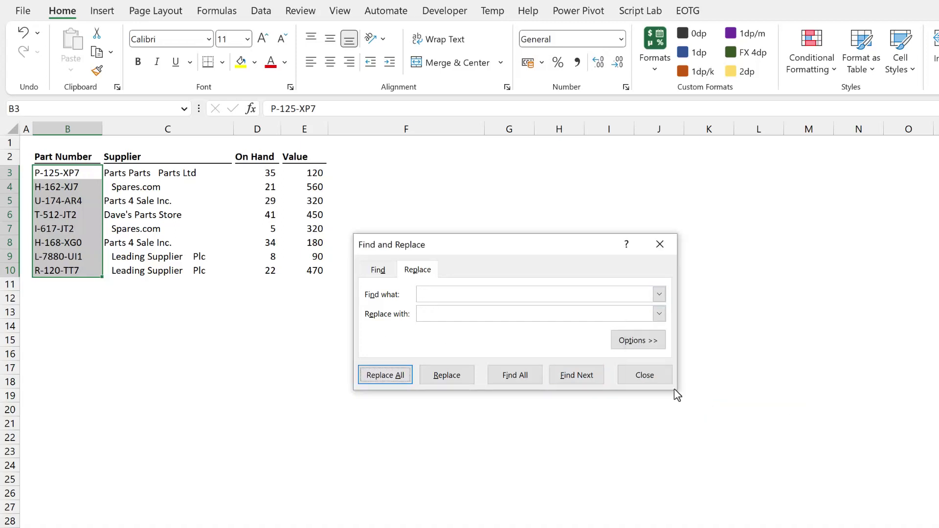
pyautogui.click(646, 379)
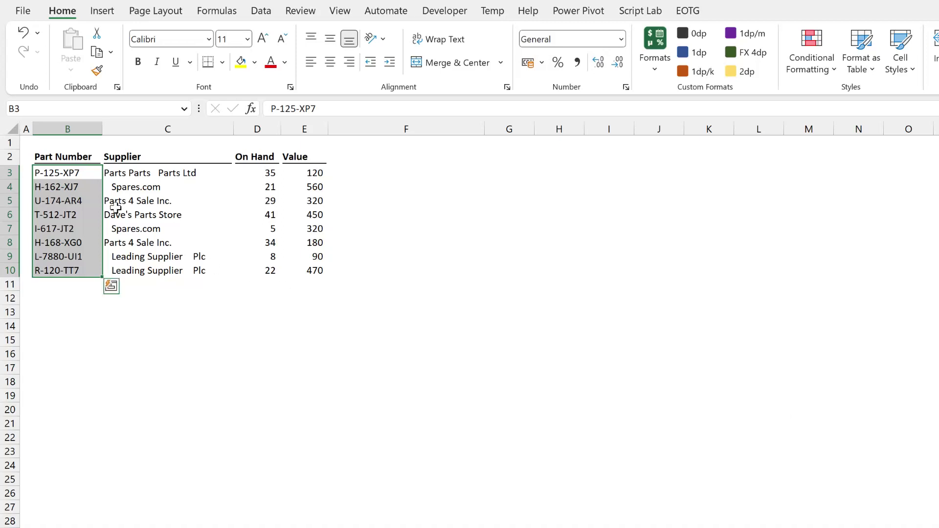
pyautogui.moveTo(88, 175); pyautogui.dragTo(88, 272)
# Enter Flash Fill examples 'Parts Parts Parts Ltd' in F3 and 'Parts 4 Sale Inc.' in F5.
pyautogui.moveTo(177, 174); pyautogui.dragTo(169, 268)
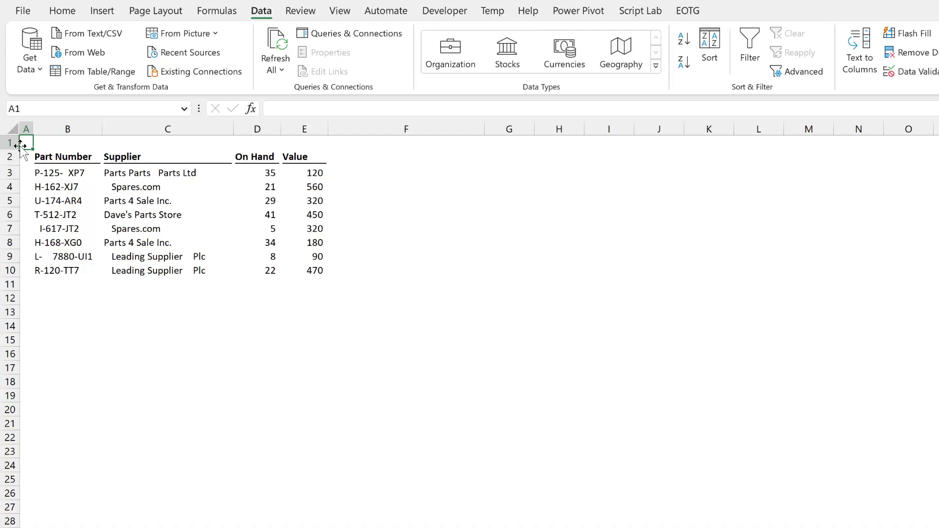
pyautogui.click(362, 172)
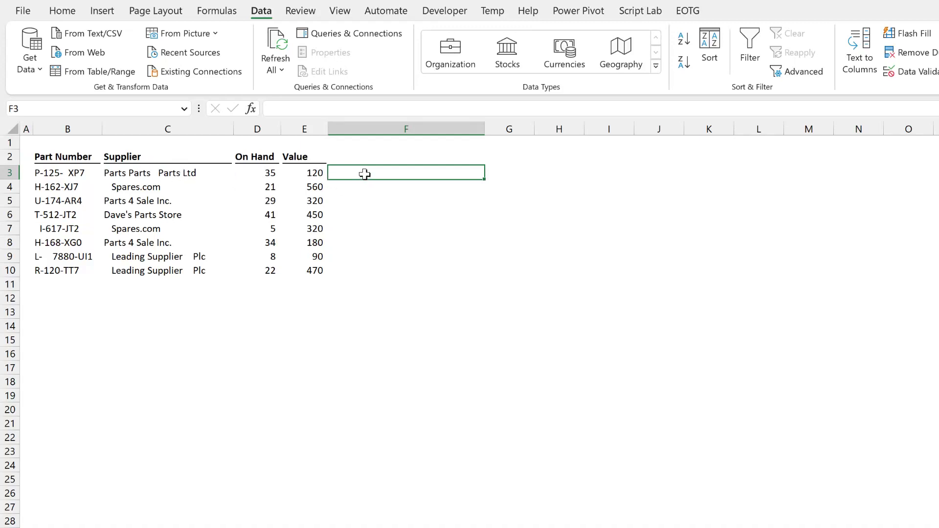
pyautogui.write('Parts Parts Pa')
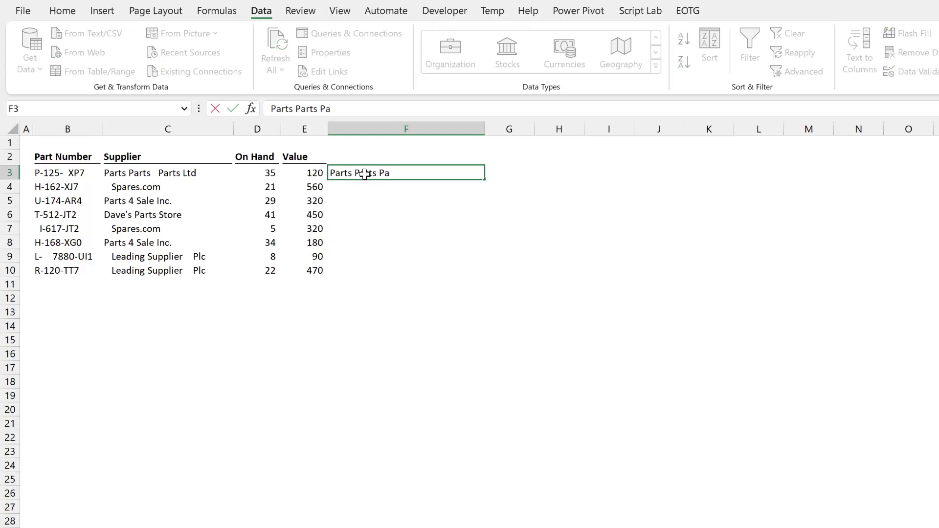
pyautogui.write('rts Ltd')
pyautogui.press('Return')
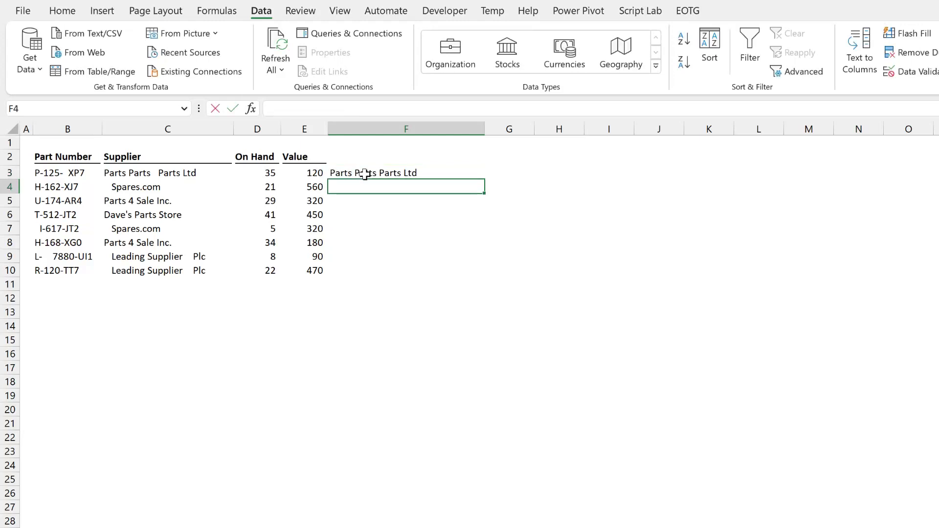
pyautogui.write('S')
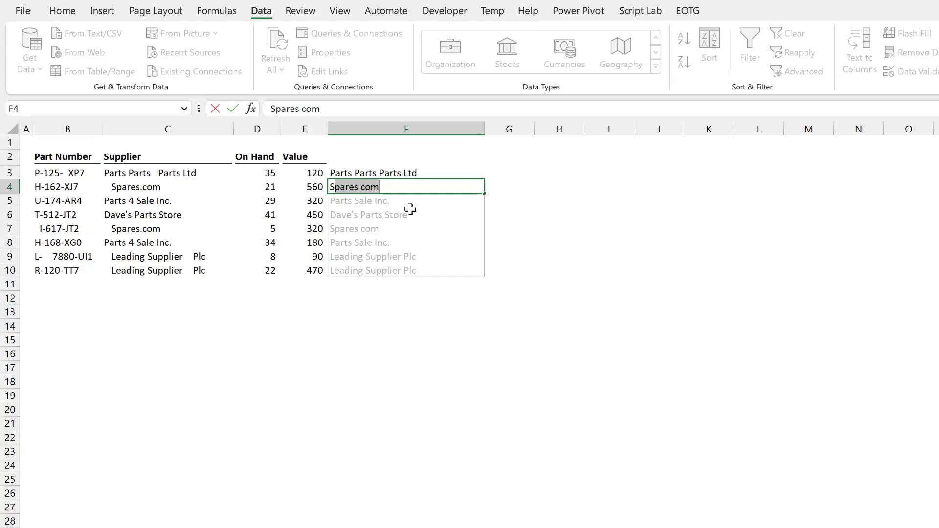
pyautogui.press('Escape')
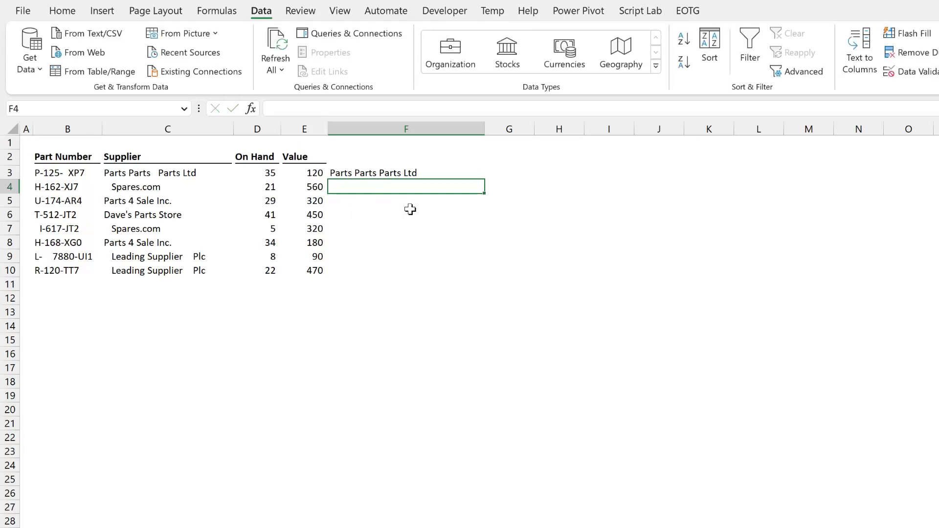
pyautogui.click(394, 200)
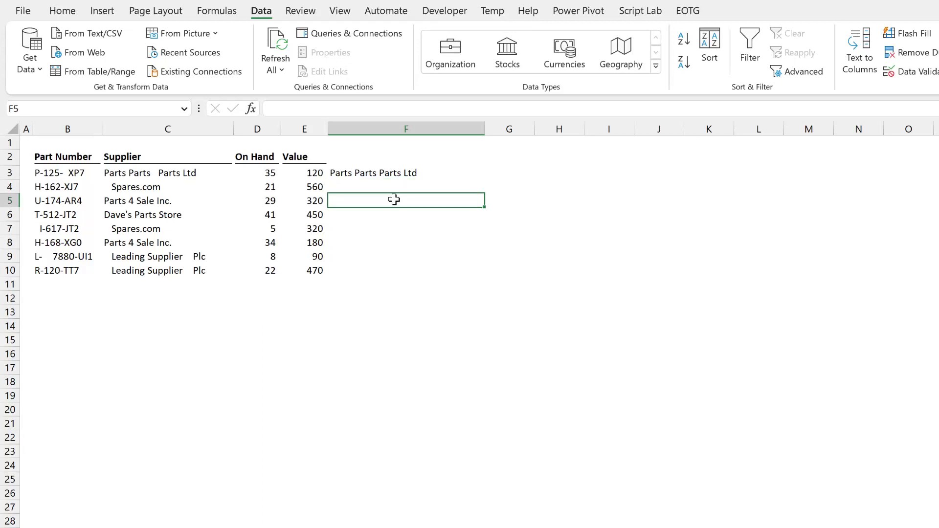
pyautogui.write('Parts ')
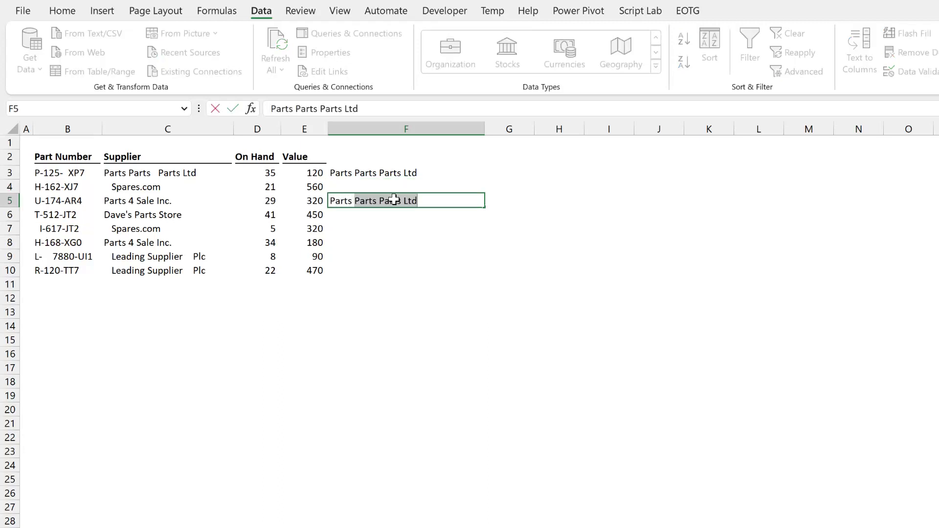
pyautogui.write('4 Sale Inc.')
pyautogui.press('Return')
# Undo a wrong Flash Fill, add 'Leading Supplier Plc' in F10, and Flash Fill F3:F10 again.
pyautogui.moveTo(409, 174); pyautogui.dragTo(403, 265)
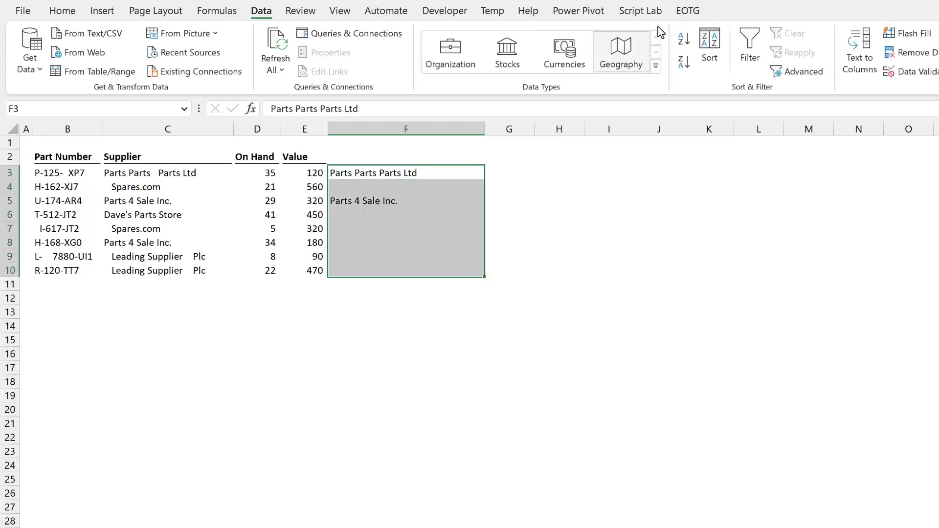
pyautogui.click(908, 33)
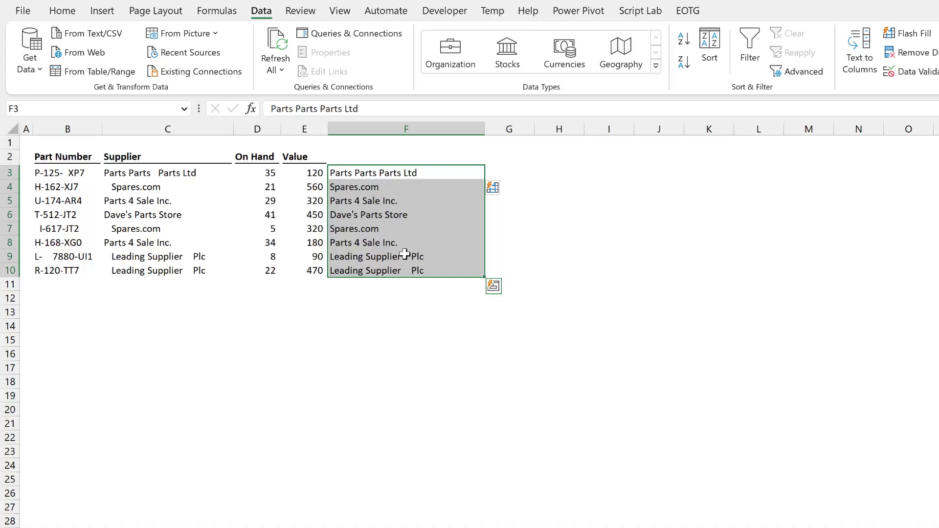
pyautogui.hotkey('ctrl', 'z')
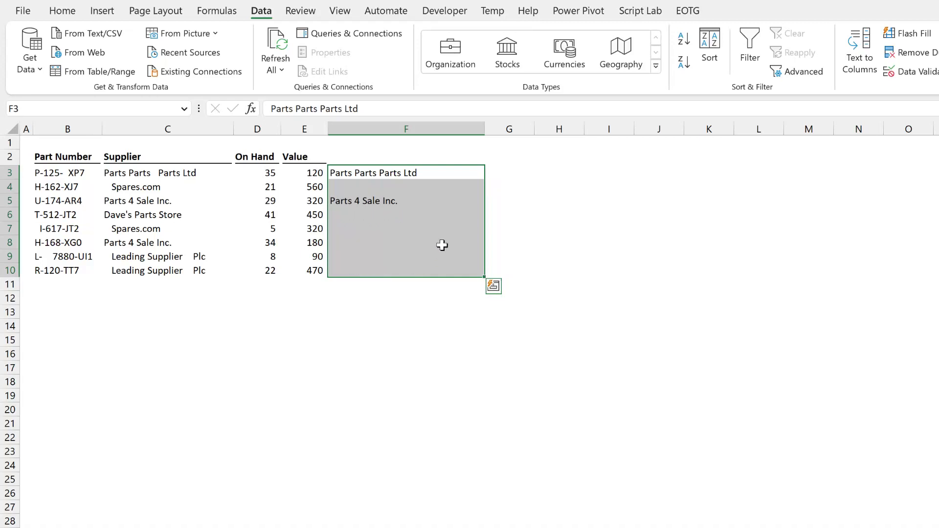
pyautogui.click(349, 271)
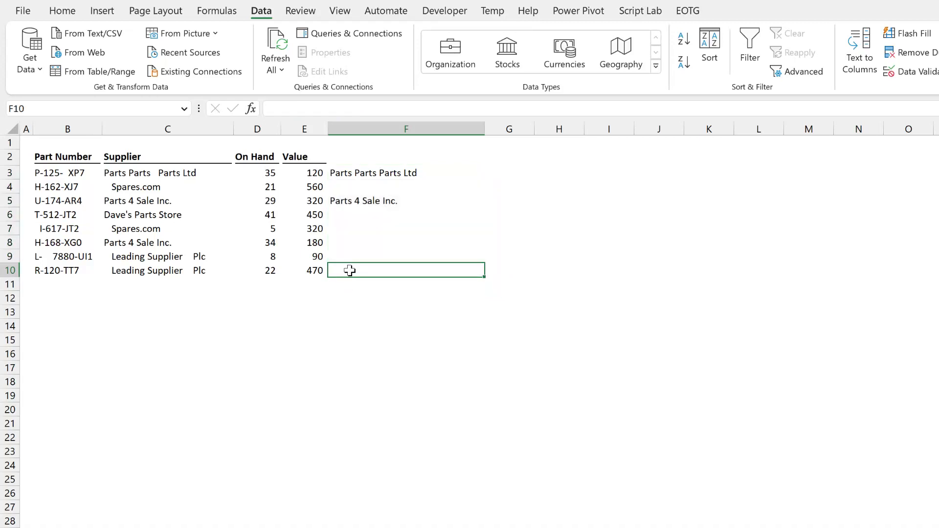
pyautogui.write('Leading Supplier Plc')
pyautogui.press('Return')
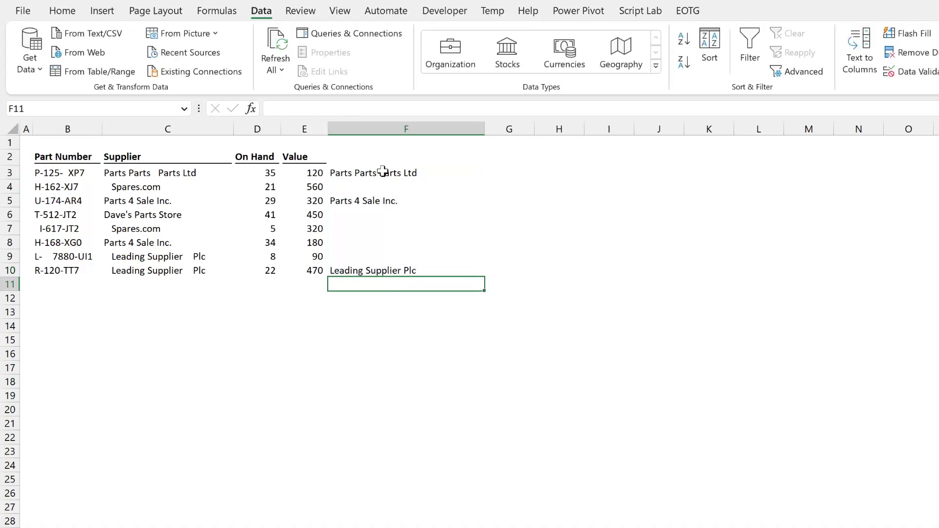
pyautogui.moveTo(382, 171); pyautogui.dragTo(380, 272)
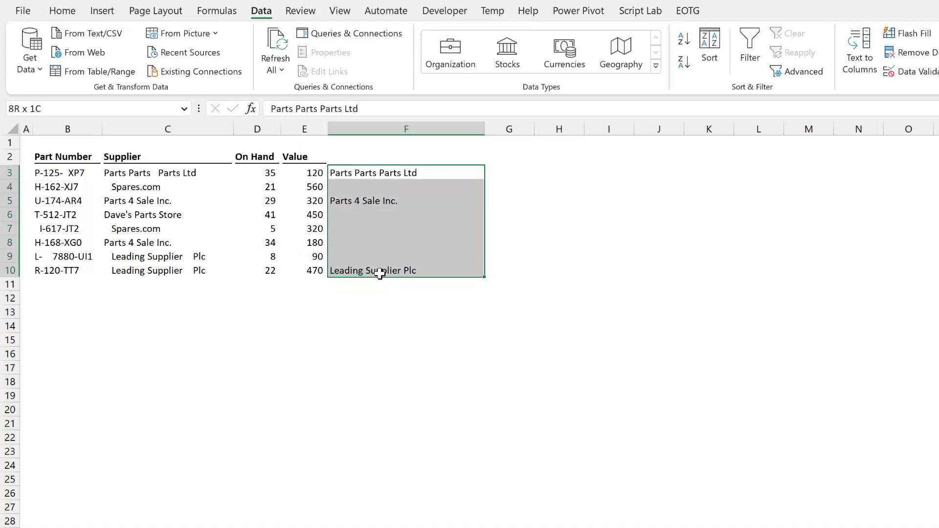
pyautogui.click(909, 33)
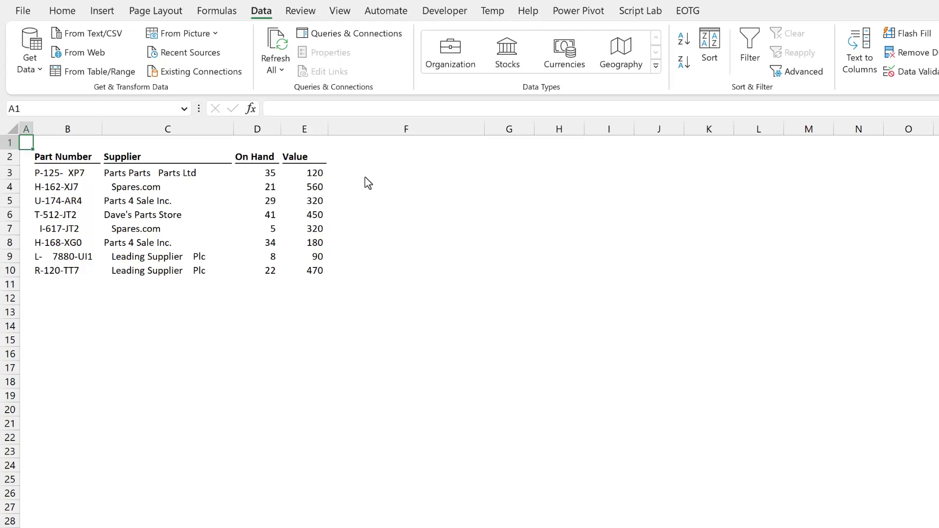
# Enter =TRIM(C3) in F3 and fill it down to F10.
pyautogui.click(366, 173)
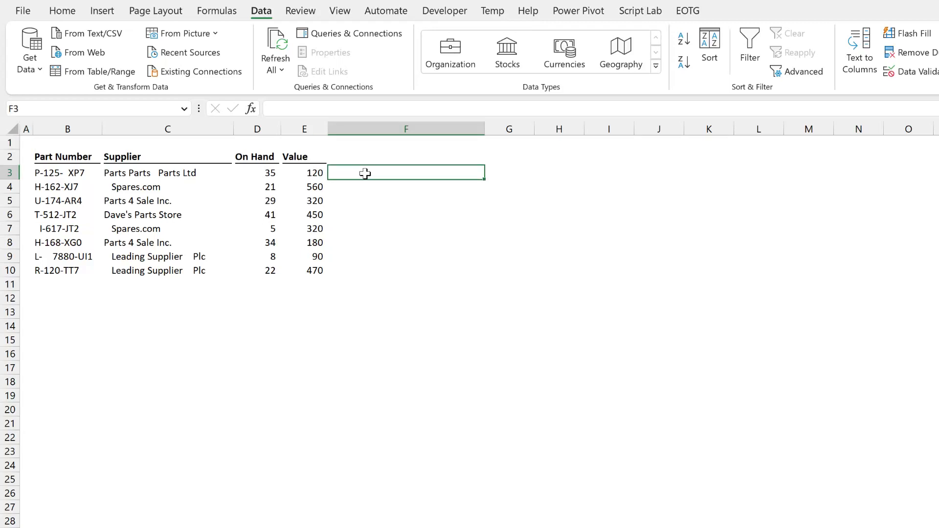
pyautogui.write('=TRIM(')
pyautogui.click(182, 172)
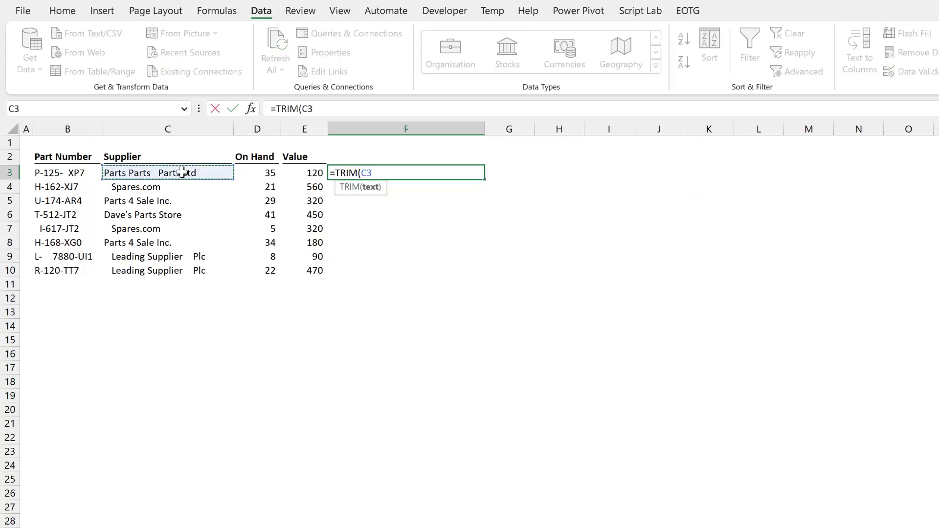
pyautogui.write(')')
pyautogui.press('Return')
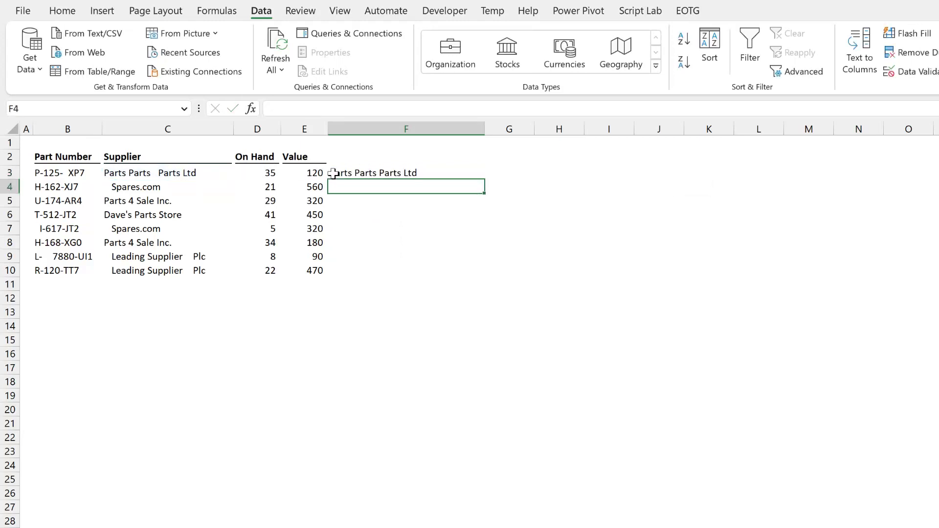
pyautogui.click(394, 169)
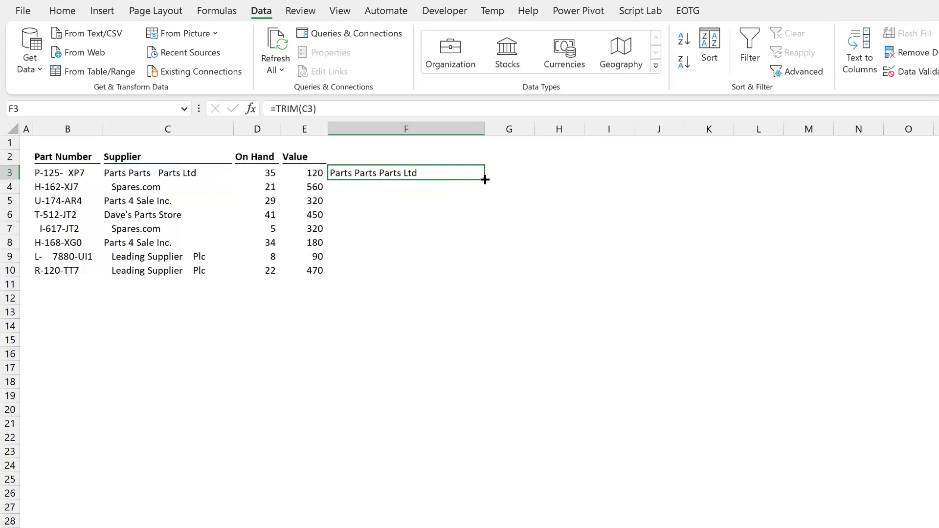
pyautogui.doubleClick(484, 179)
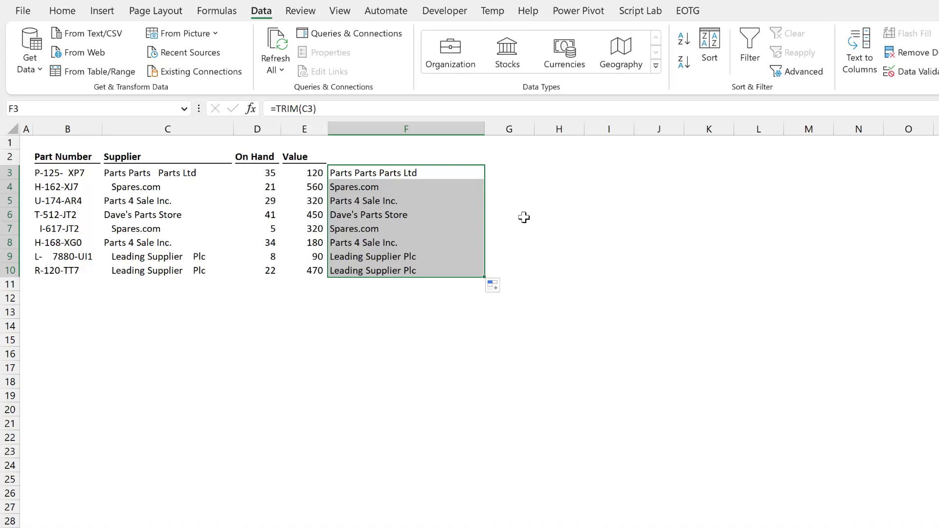
pyautogui.moveTo(144, 176); pyautogui.dragTo(152, 266)
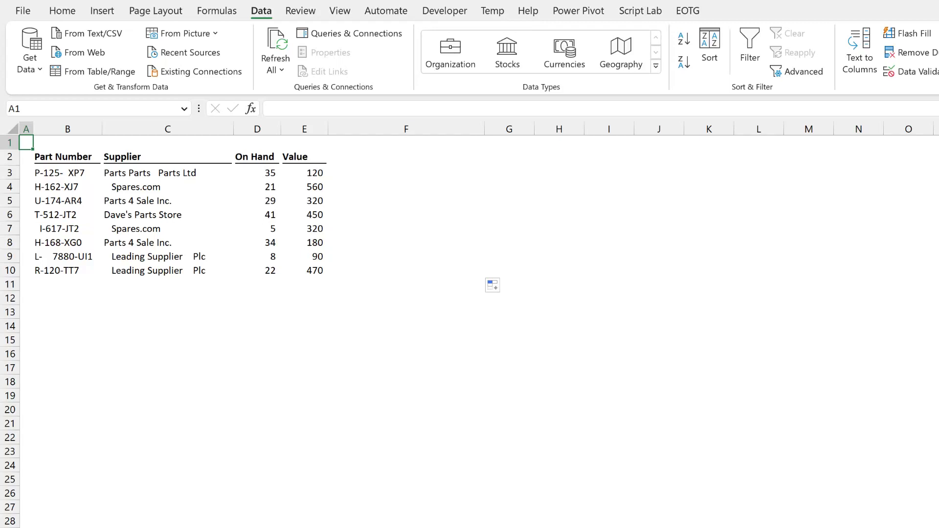
# Enter =SUBSTITUTE(B3," ","") in F3 and fill it down to F10.
pyautogui.click(365, 174)
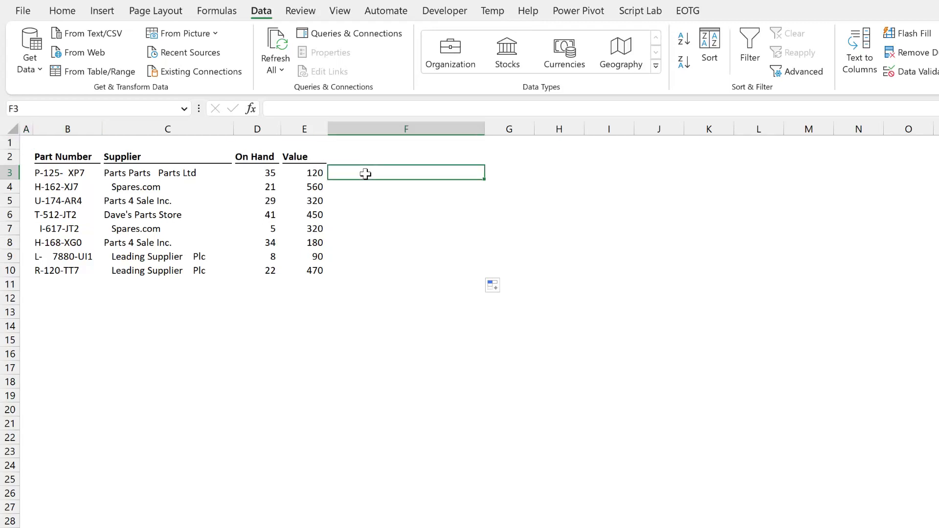
pyautogui.write('=SUBSTITUTE(')
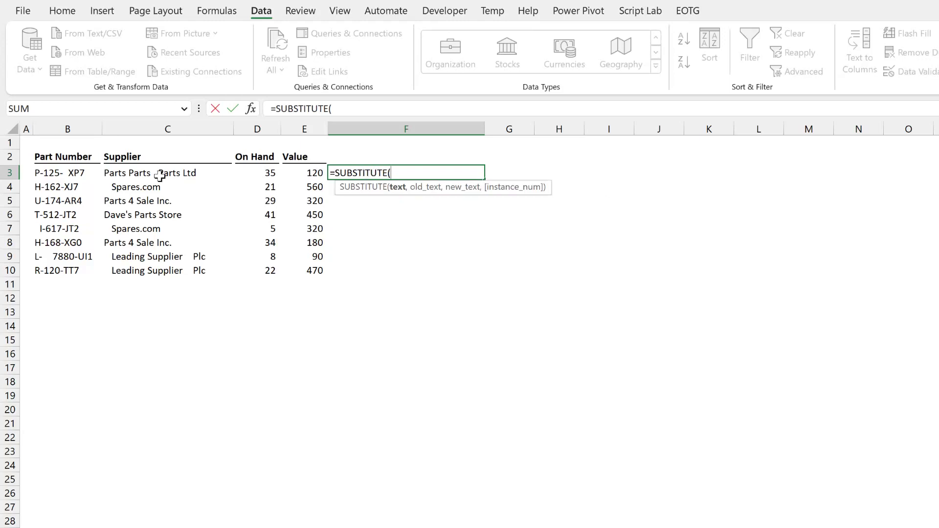
pyautogui.click(68, 172)
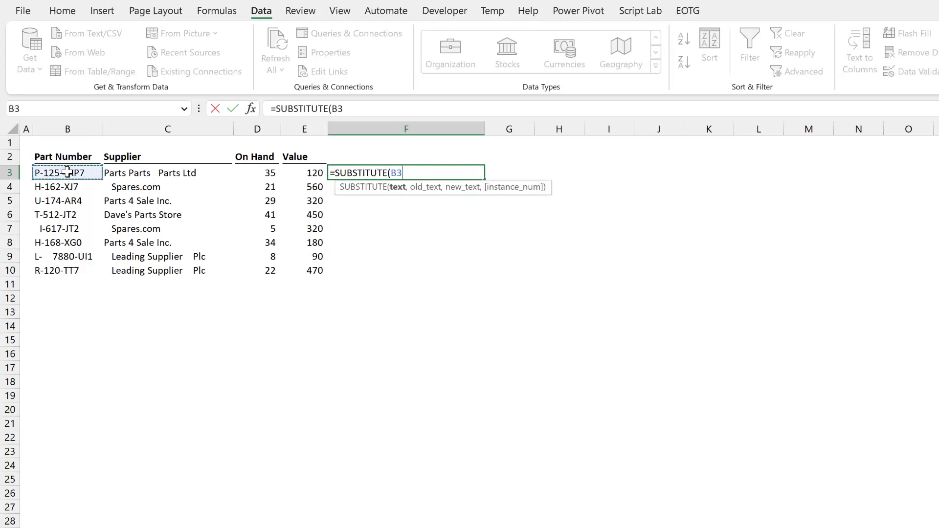
pyautogui.write(',"')
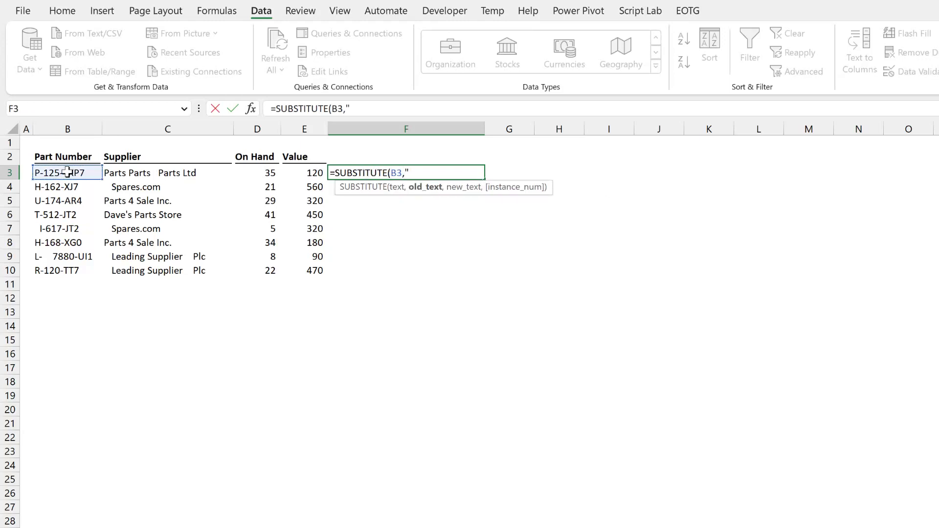
pyautogui.write(' ","')
pyautogui.write(')')
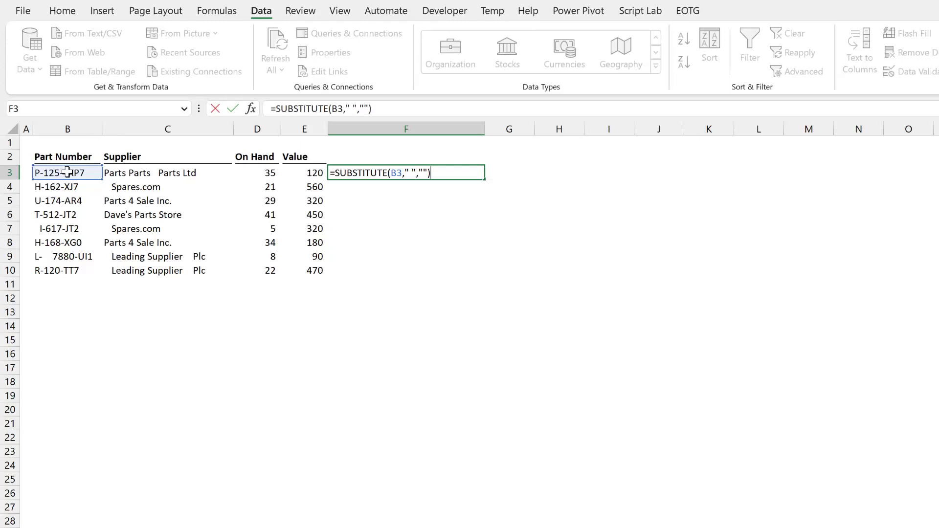
pyautogui.press('Return')
pyautogui.click(424, 172)
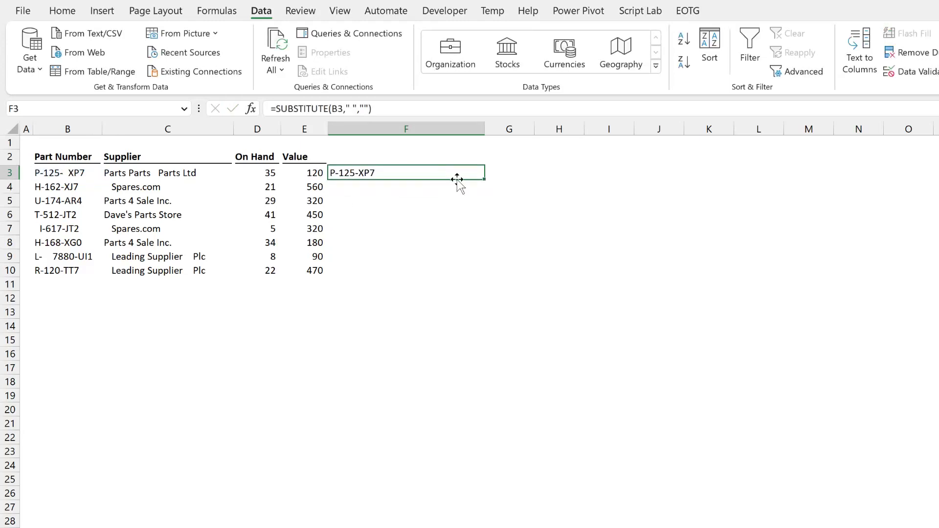
pyautogui.doubleClick(484, 180)
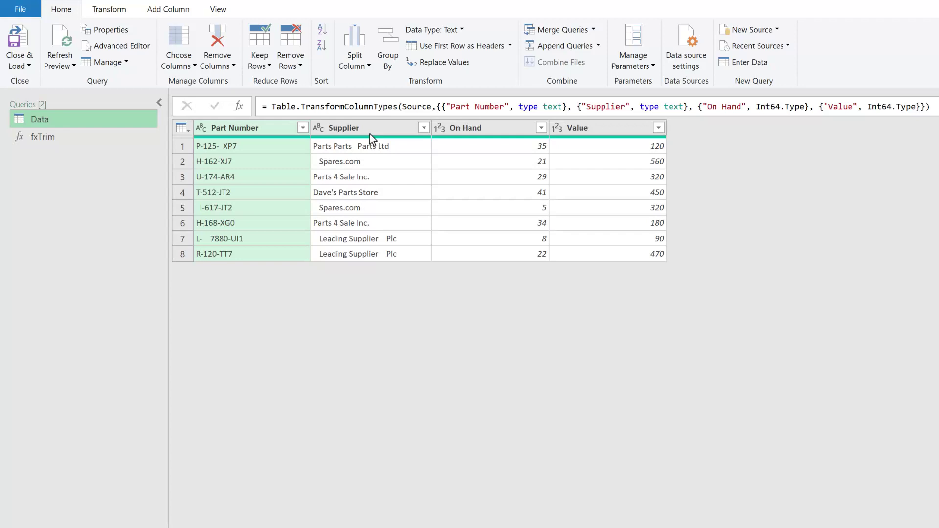
# Apply Transform > Format > Trim to the Supplier column.
pyautogui.click(369, 131)
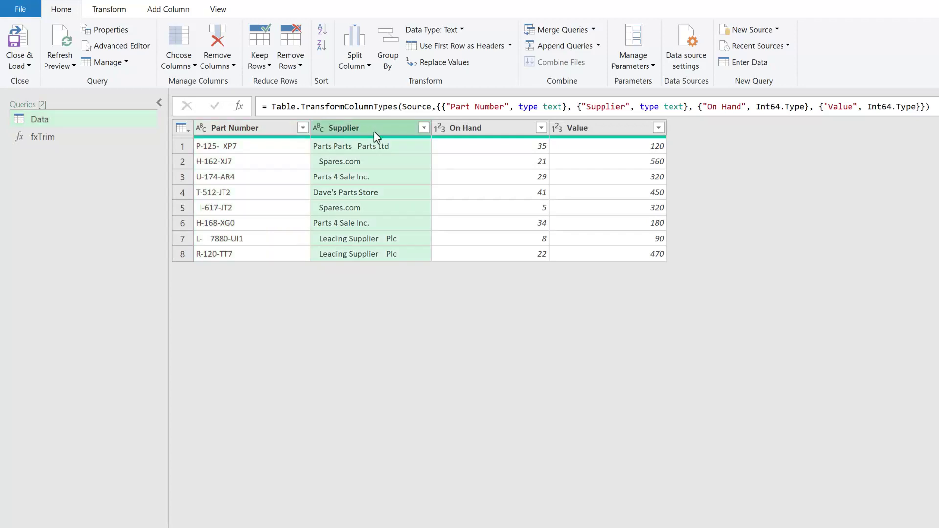
pyautogui.click(109, 11)
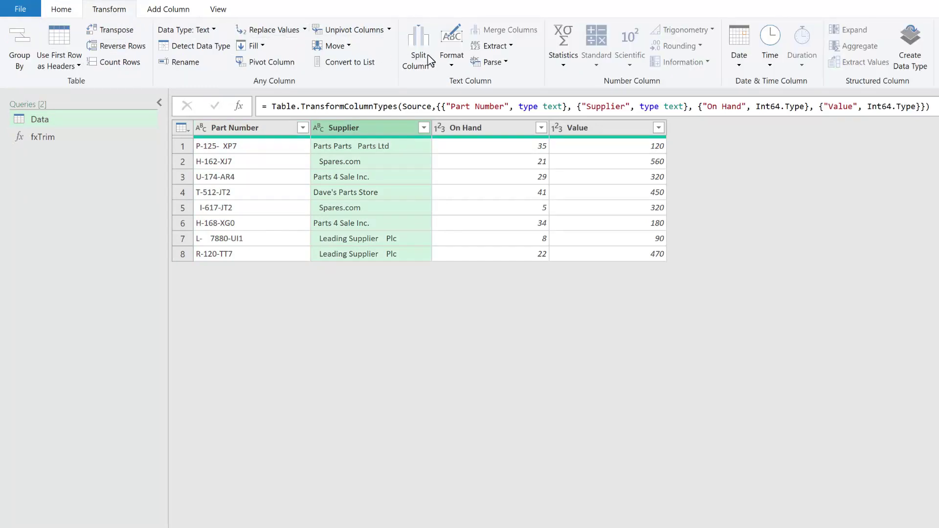
pyautogui.click(453, 61)
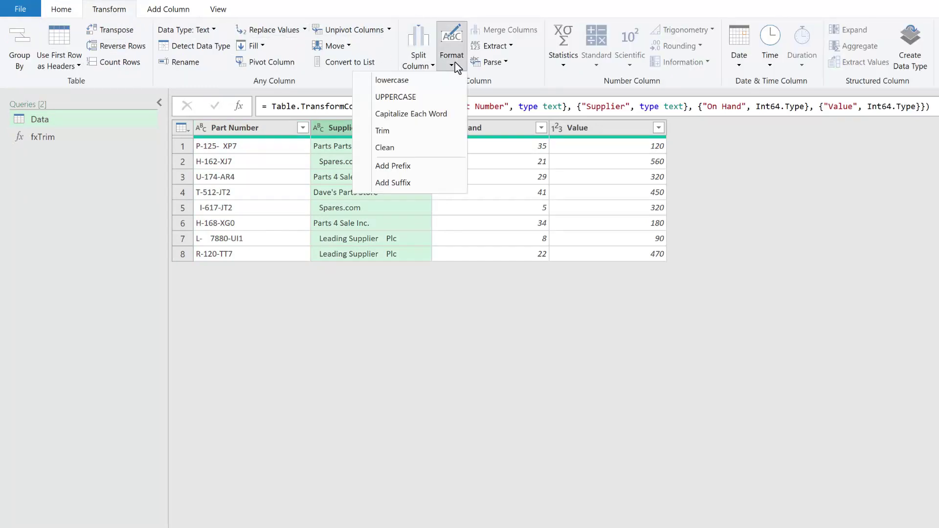
pyautogui.click(421, 131)
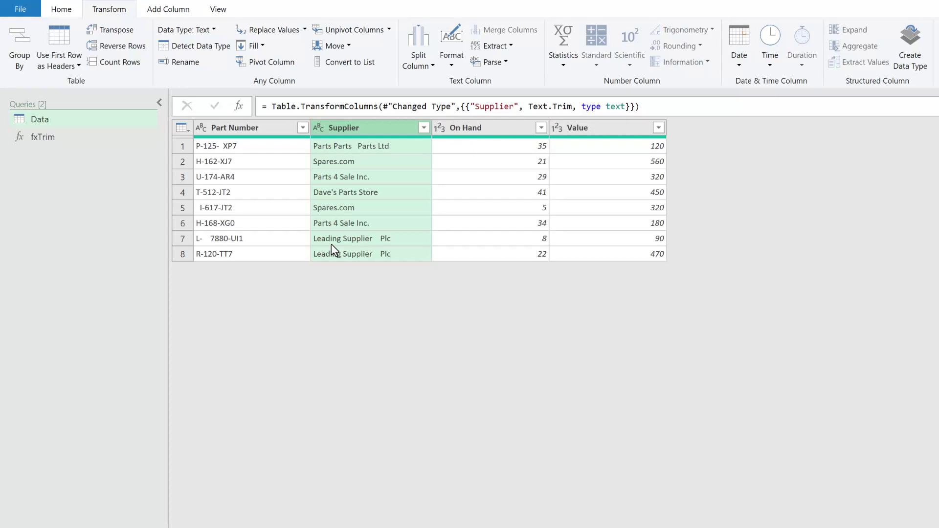
# Open the fxTrim function in the Advanced Editor.
pyautogui.click(54, 141)
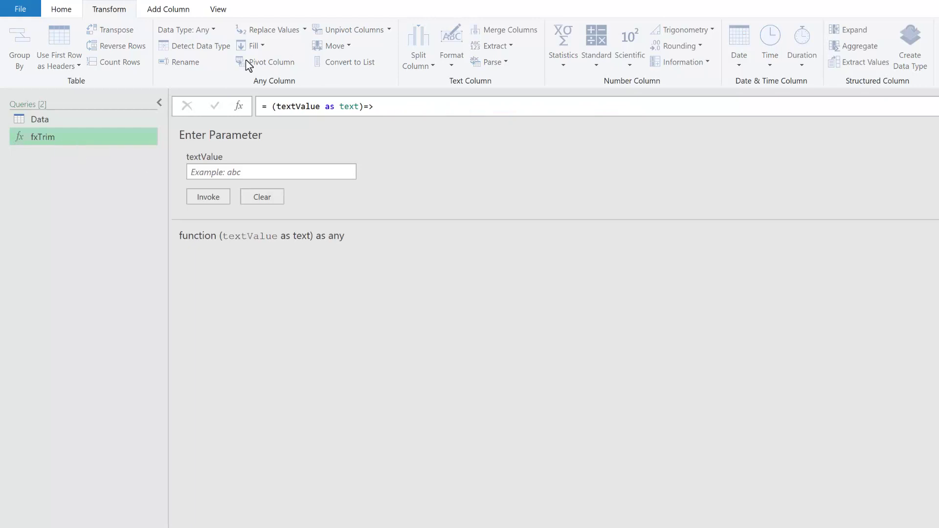
pyautogui.click(217, 15)
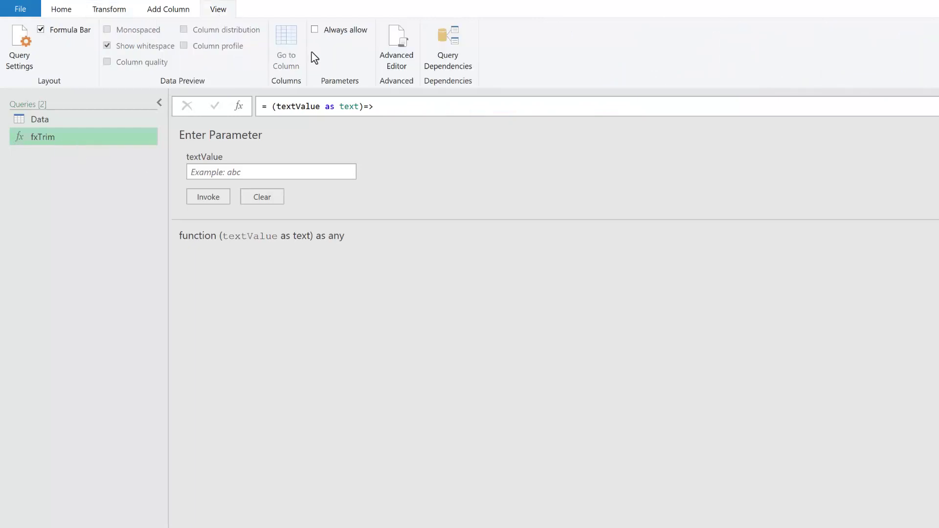
pyautogui.click(395, 55)
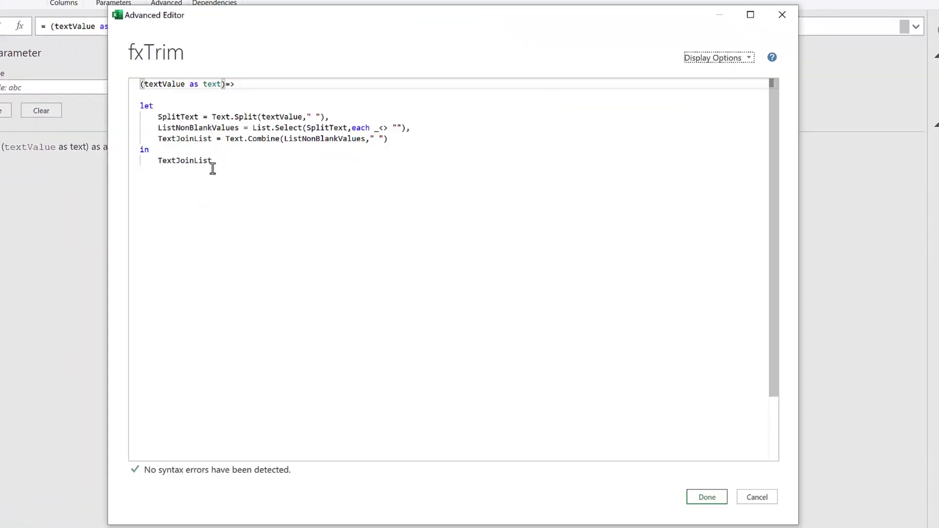
# Review fxTrim's code lines: split on spaces, drop blanks, rejoin with single spaces; close the editor.
pyautogui.click(233, 94)
pyautogui.moveTo(240, 85); pyautogui.dragTo(141, 86)
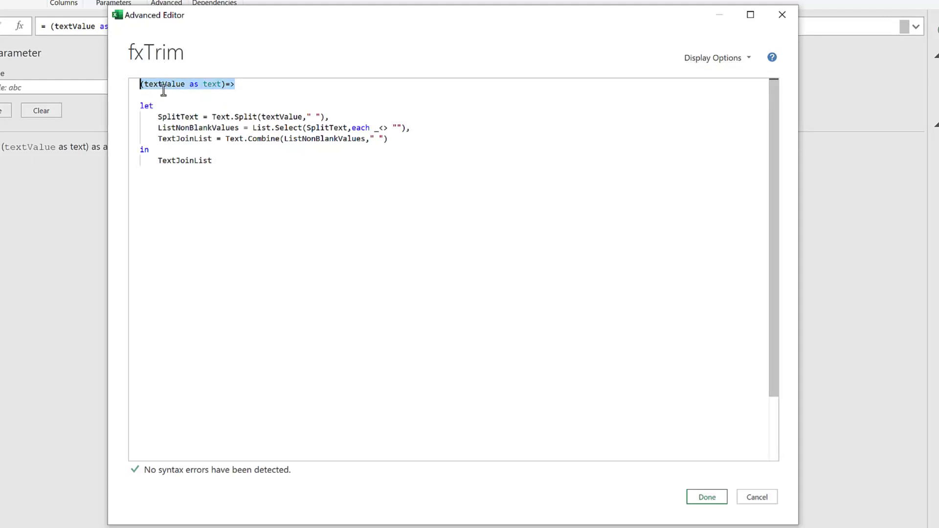
pyautogui.moveTo(157, 117); pyautogui.dragTo(330, 117)
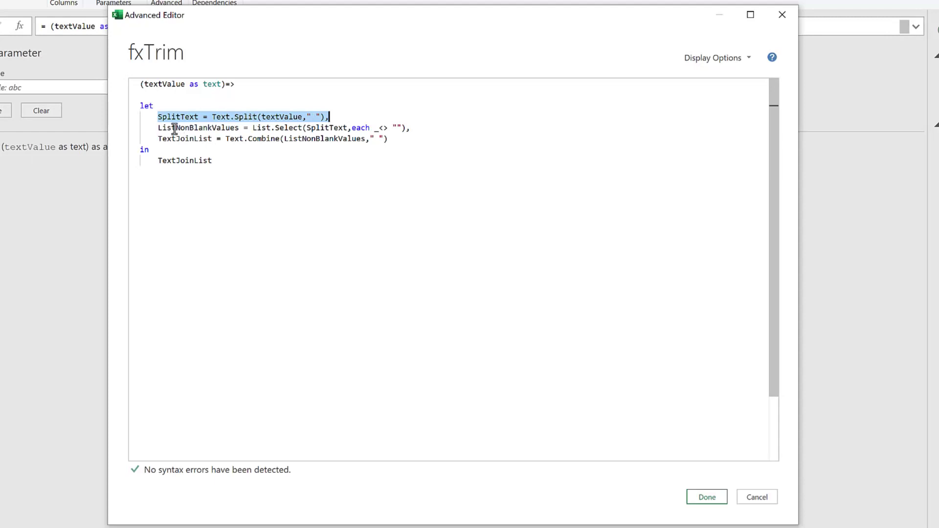
pyautogui.moveTo(158, 128); pyautogui.dragTo(407, 128)
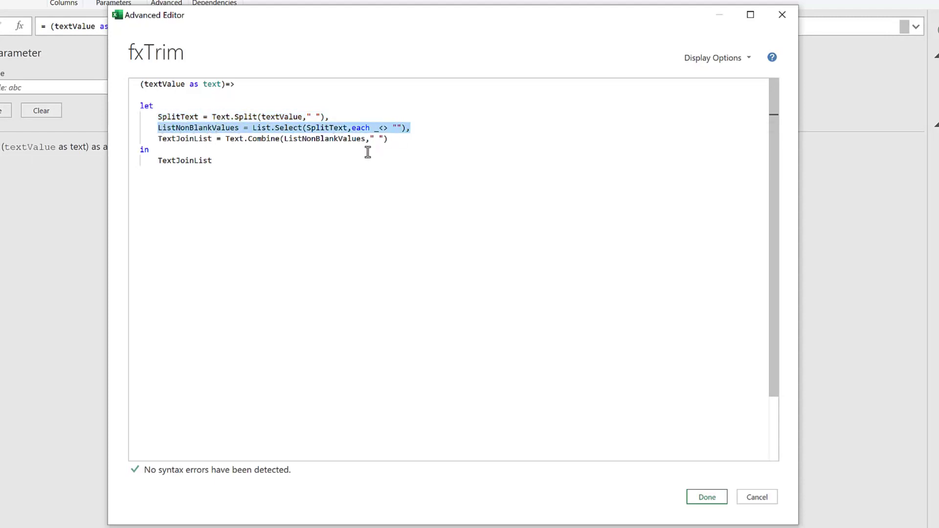
pyautogui.moveTo(159, 139); pyautogui.dragTo(389, 139)
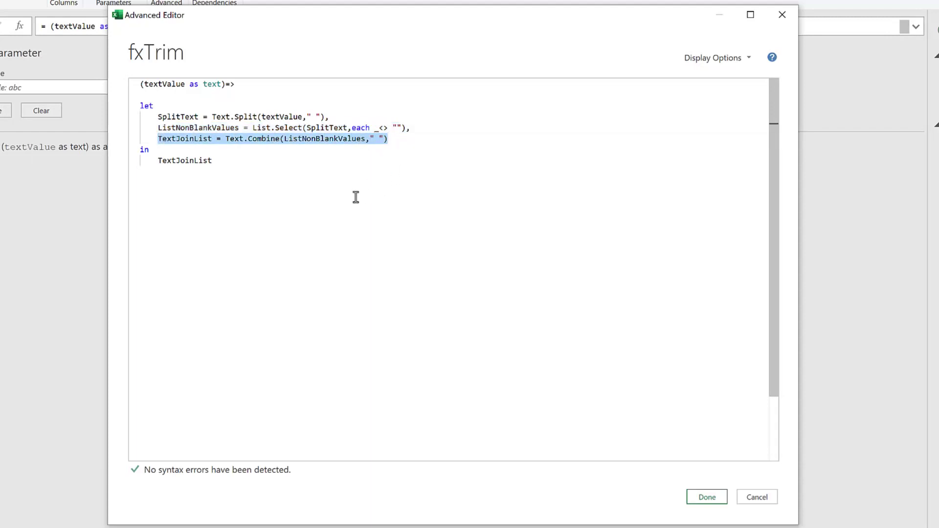
pyautogui.moveTo(212, 160); pyautogui.dragTo(157, 161)
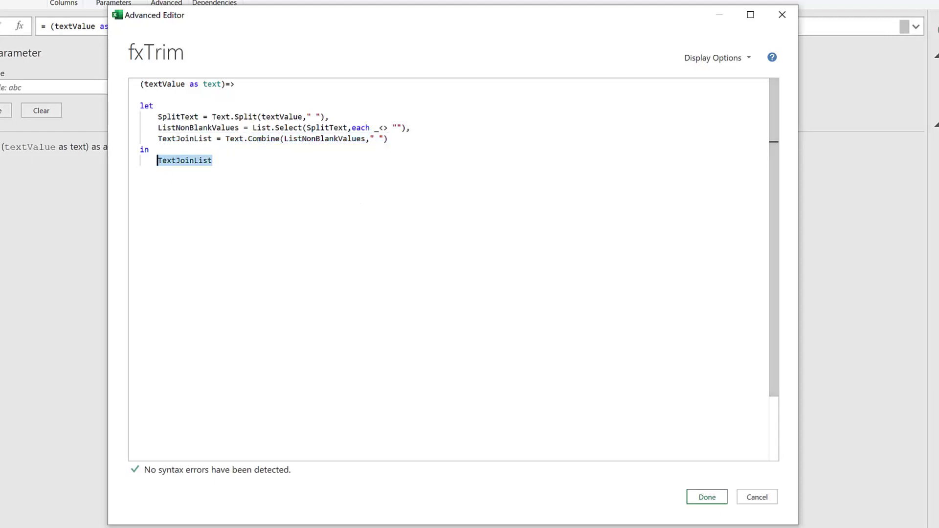
pyautogui.click(700, 498)
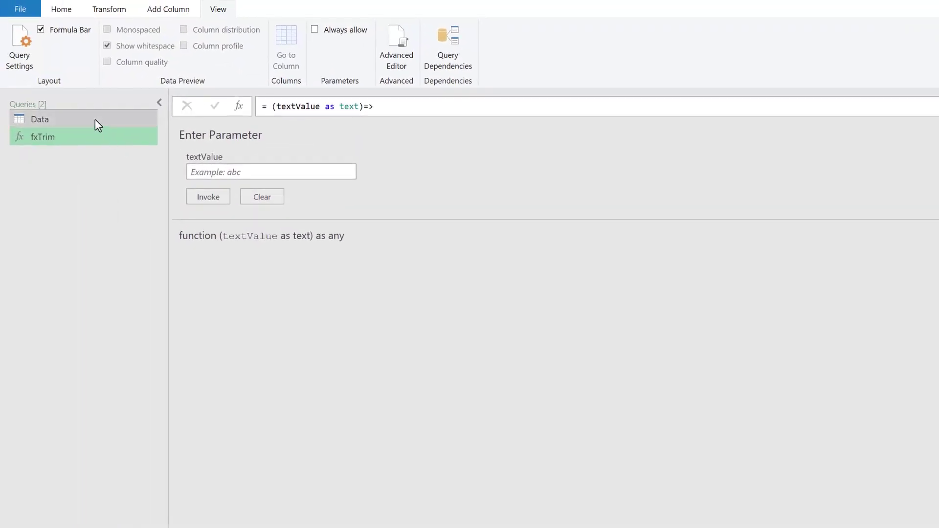
# On the Data query's pre-trim step, add custom column 'Supplier Name Trimmed' = fxTrim([Supplier]).
pyautogui.click(95, 119)
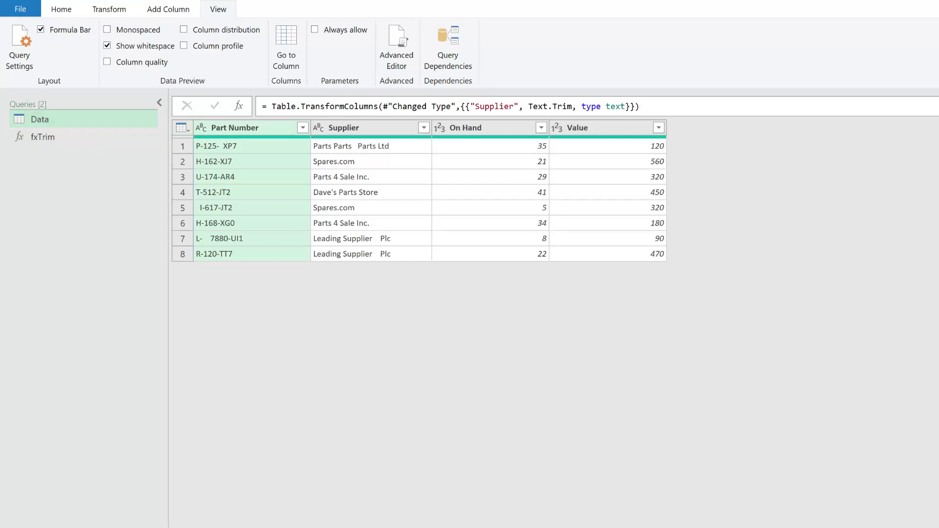
pyautogui.click(396, 129)
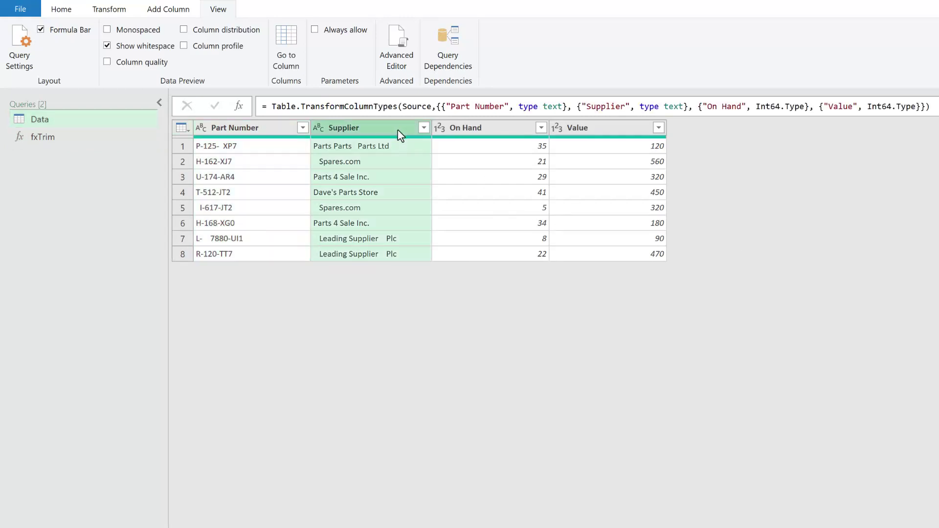
pyautogui.click(159, 11)
pyautogui.click(68, 46)
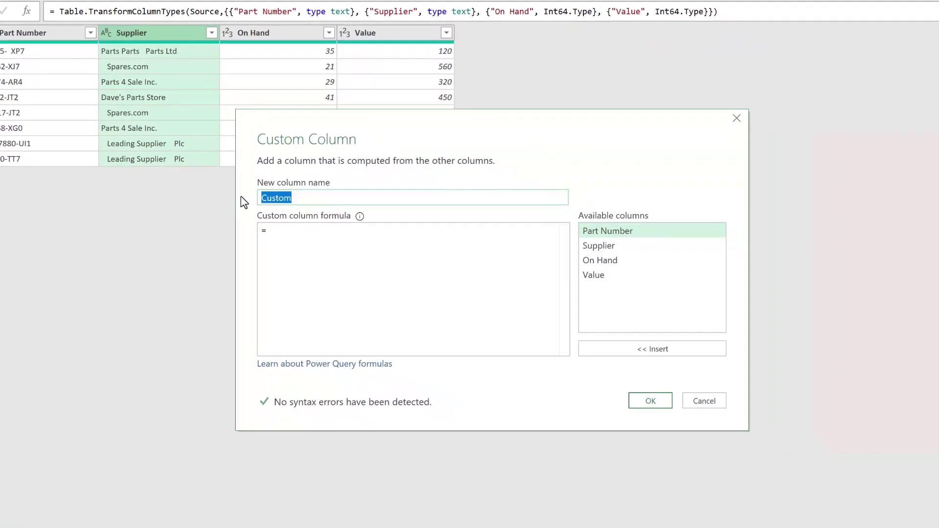
pyautogui.write('Supplier Named Trimmed')
pyautogui.click(323, 197)
pyautogui.press('BackSpace')
pyautogui.click(298, 230)
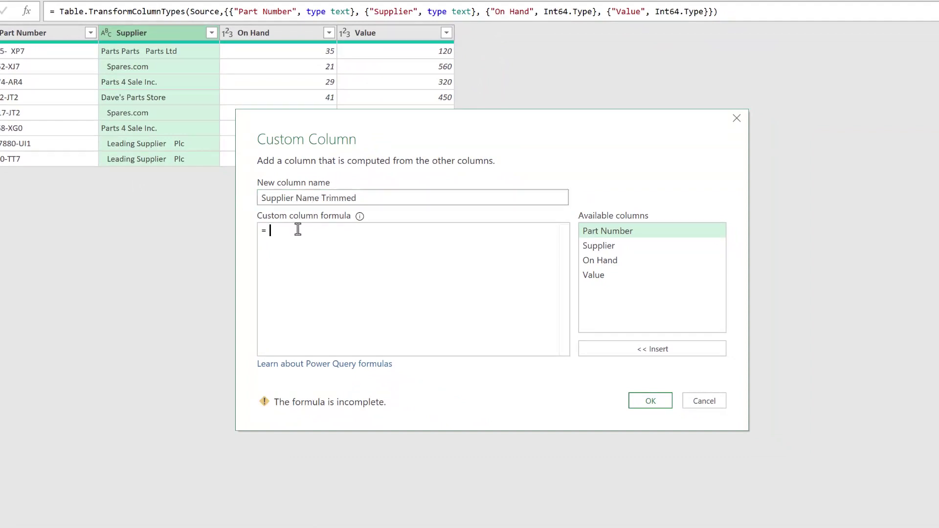
pyautogui.write('fxTrim(')
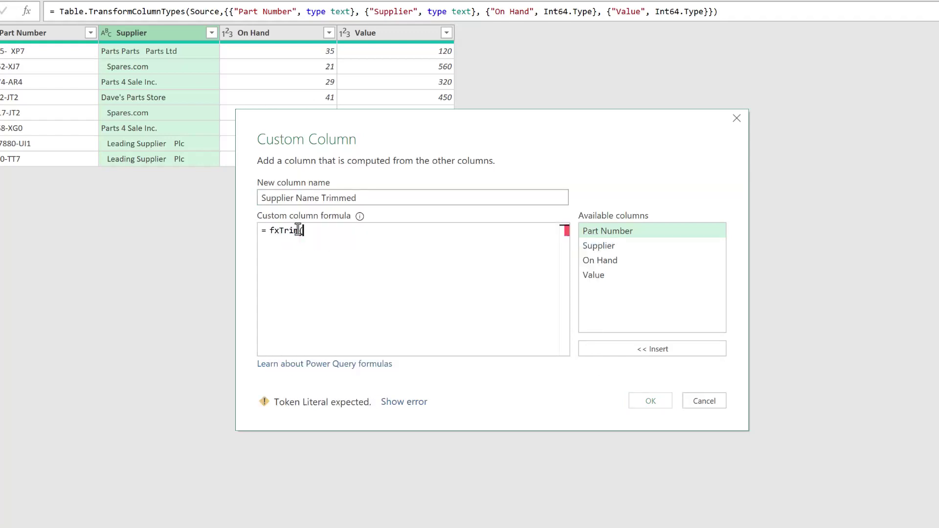
pyautogui.doubleClick(599, 245)
pyautogui.write(')')
pyautogui.click(650, 401)
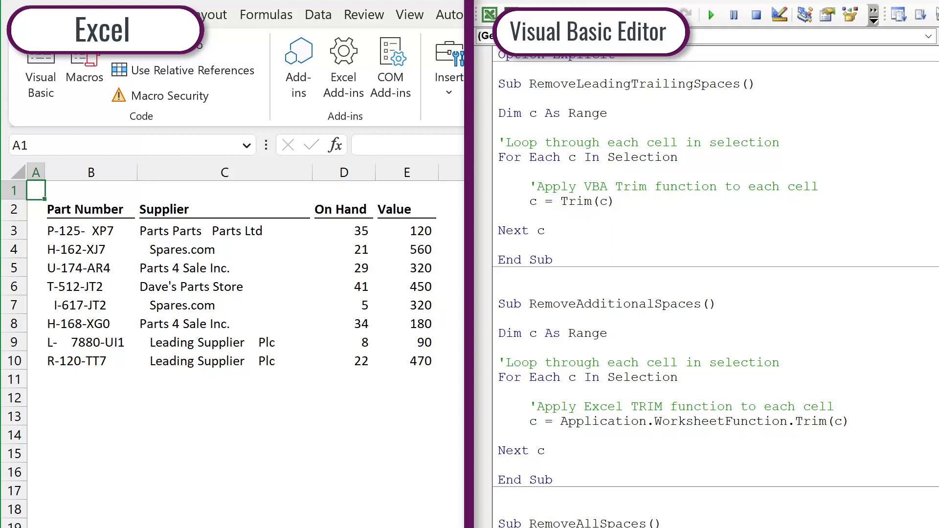
# Highlight the RemoveLeadingTrailingSpaces macro in the module.
pyautogui.click(644, 277)
pyautogui.scroll(-4, 645, 279)
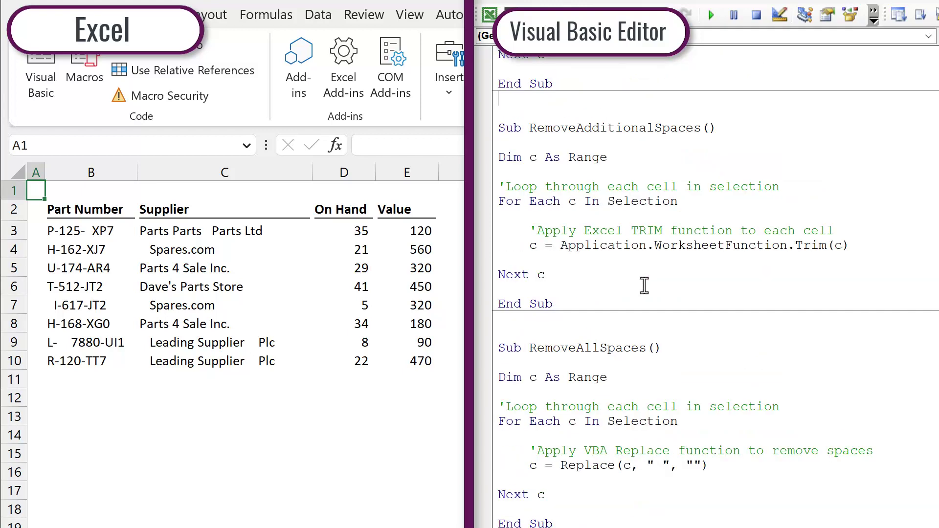
pyautogui.scroll(2, 644, 283)
pyautogui.scroll(2, 643, 285)
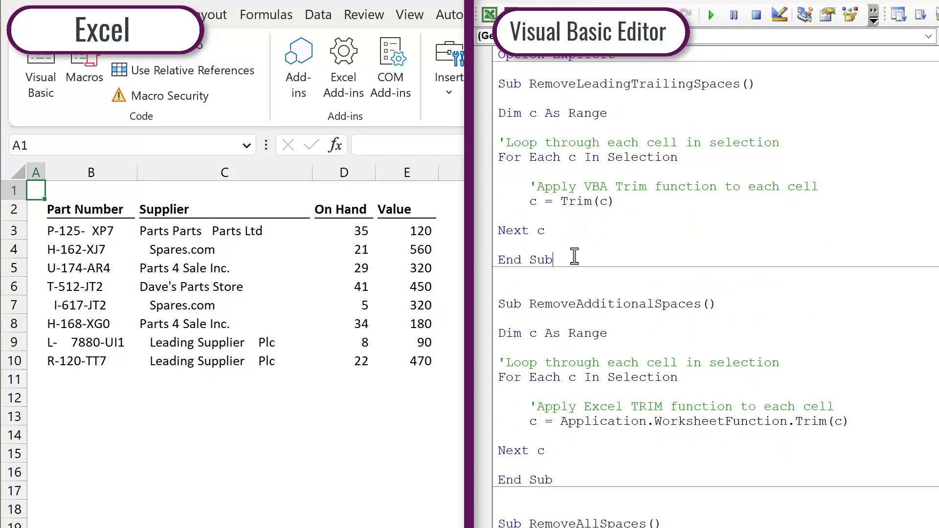
pyautogui.moveTo(552, 260); pyautogui.dragTo(497, 84)
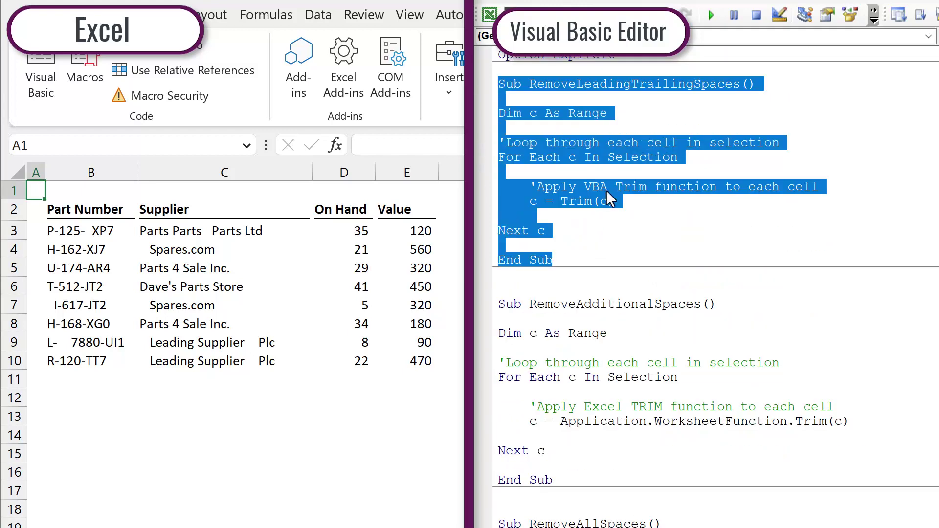
pyautogui.click(591, 248)
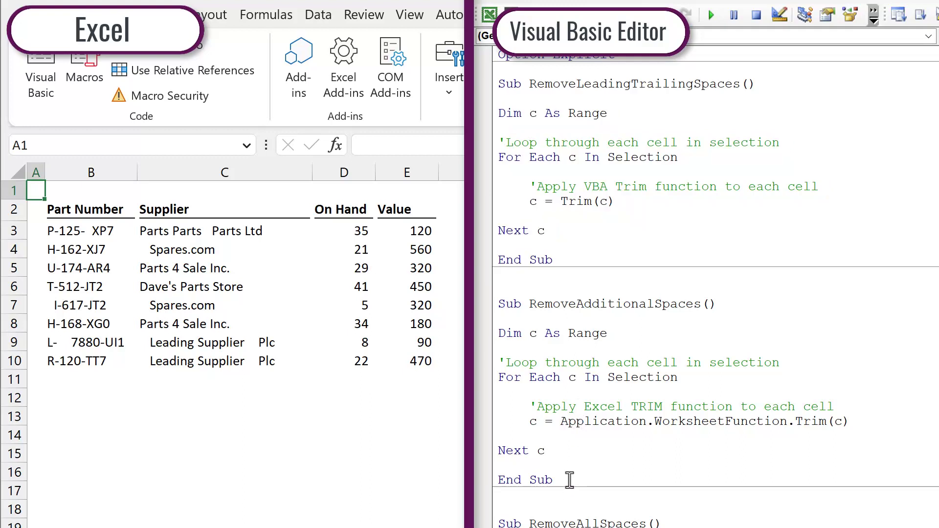
# Highlight the RemoveAdditionalSpaces and RemoveAllSpaces macros.
pyautogui.moveTo(570, 480); pyautogui.dragTo(488, 307)
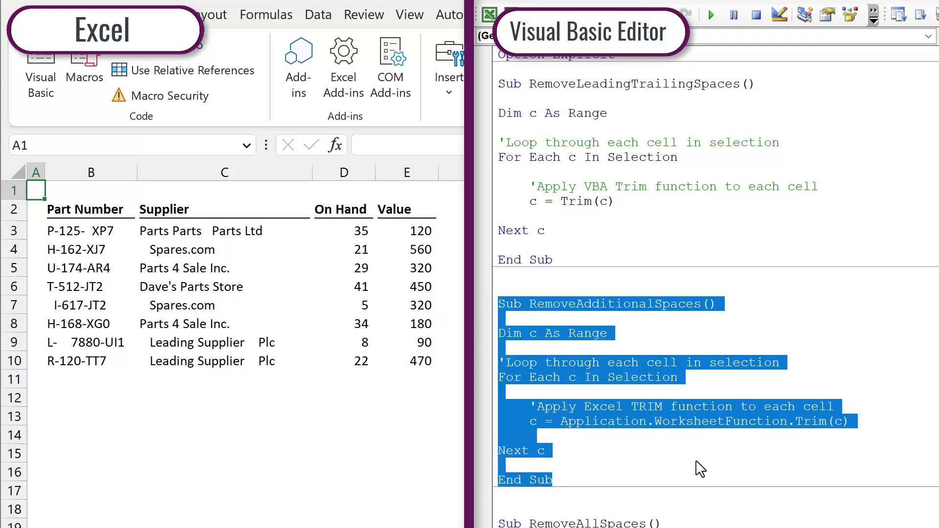
pyautogui.scroll(-6, 700, 470)
pyautogui.moveTo(589, 417); pyautogui.dragTo(494, 239)
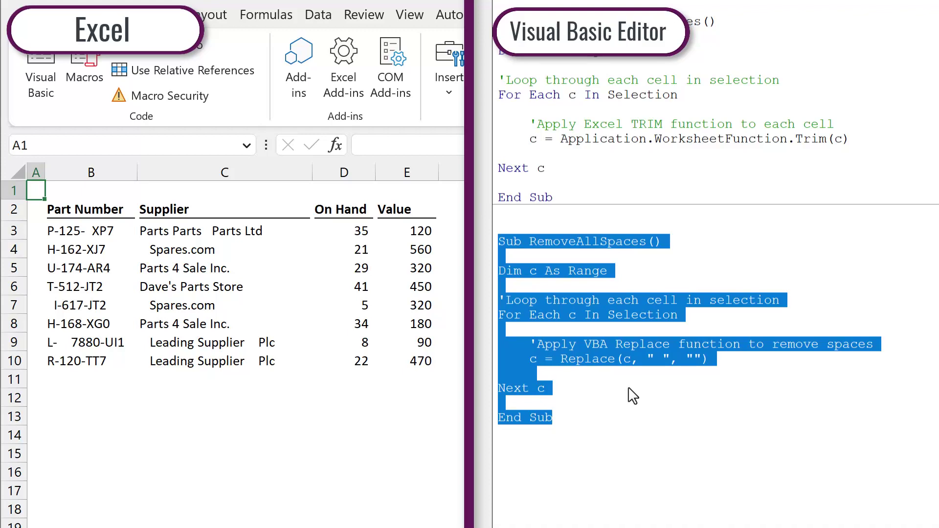
pyautogui.click(612, 225)
pyautogui.scroll(3, 612, 224)
pyautogui.click(585, 101)
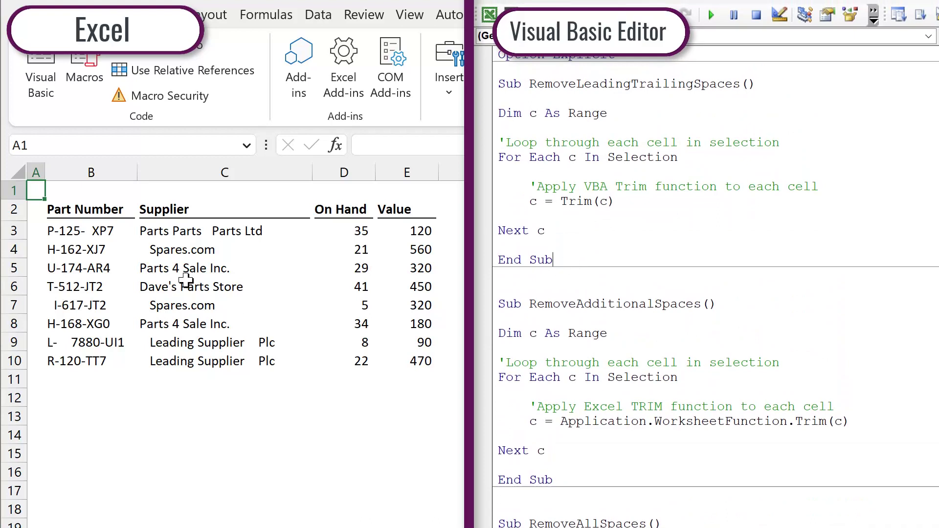
# Select C3:C10 and run RemoveLeadingTrailingSpaces and RemoveAdditionalSpaces on the supplier names.
pyautogui.click(213, 232)
pyautogui.moveTo(213, 248); pyautogui.dragTo(210, 361)
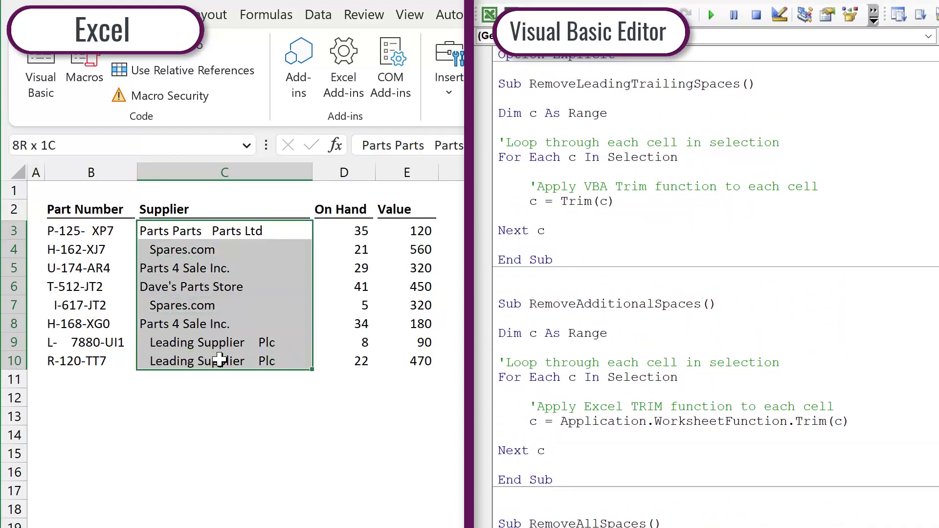
pyautogui.click(550, 103)
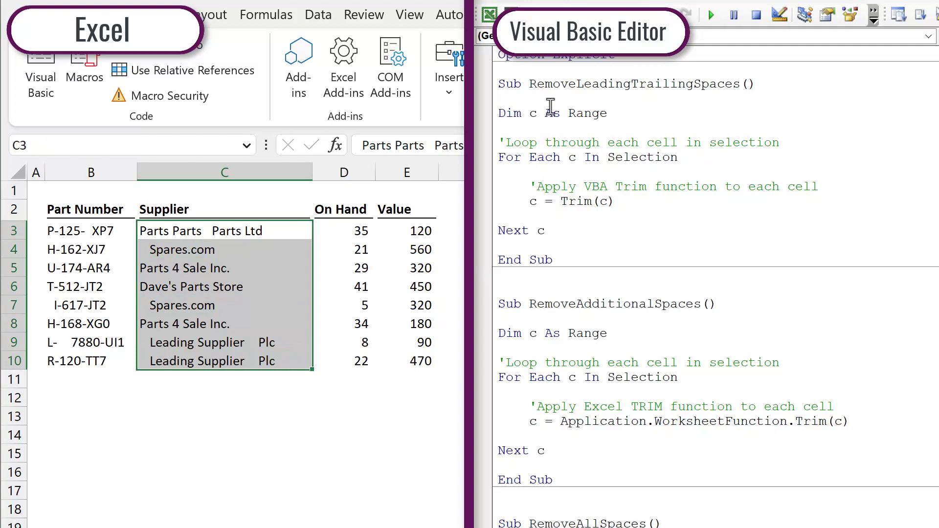
pyautogui.press('F5')
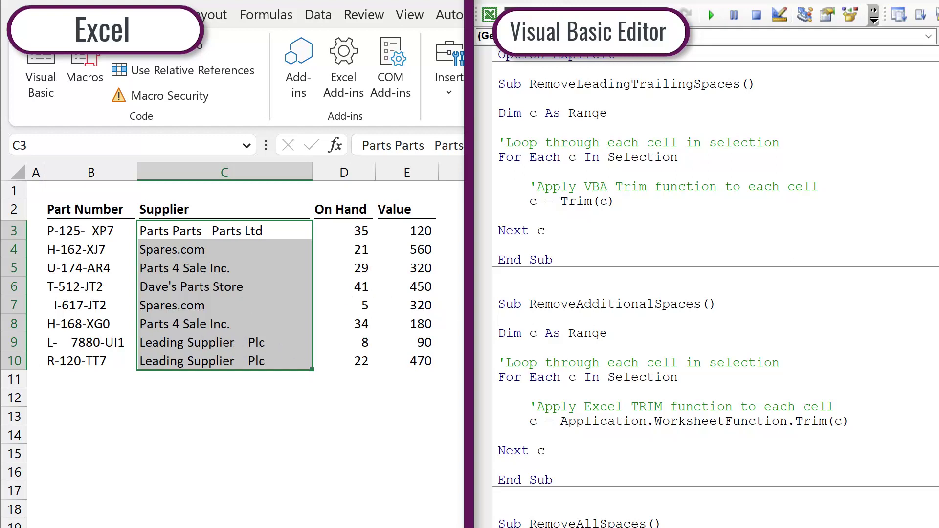
pyautogui.press('F5')
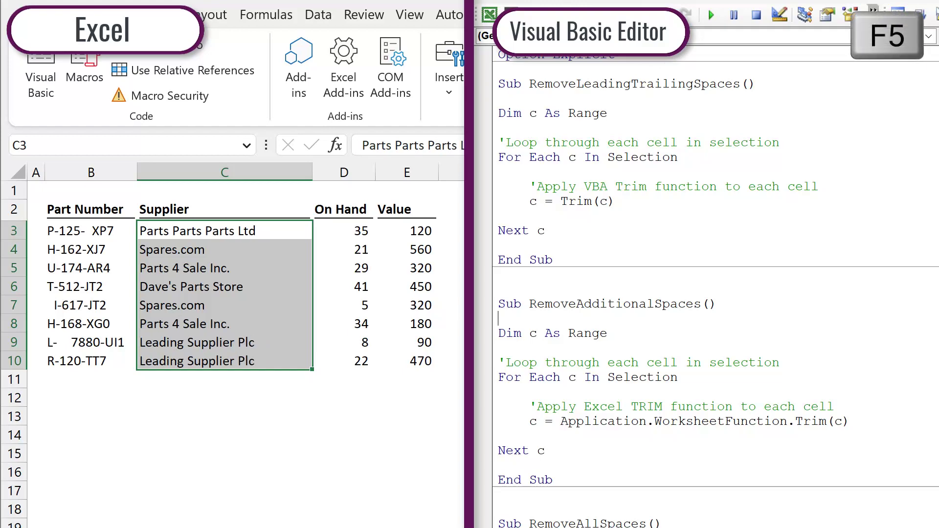
# Select B3:B10 and run RemoveAllSpaces on the part numbers.
pyautogui.moveTo(109, 231); pyautogui.dragTo(112, 363)
pyautogui.click(572, 301)
pyautogui.press('F5')
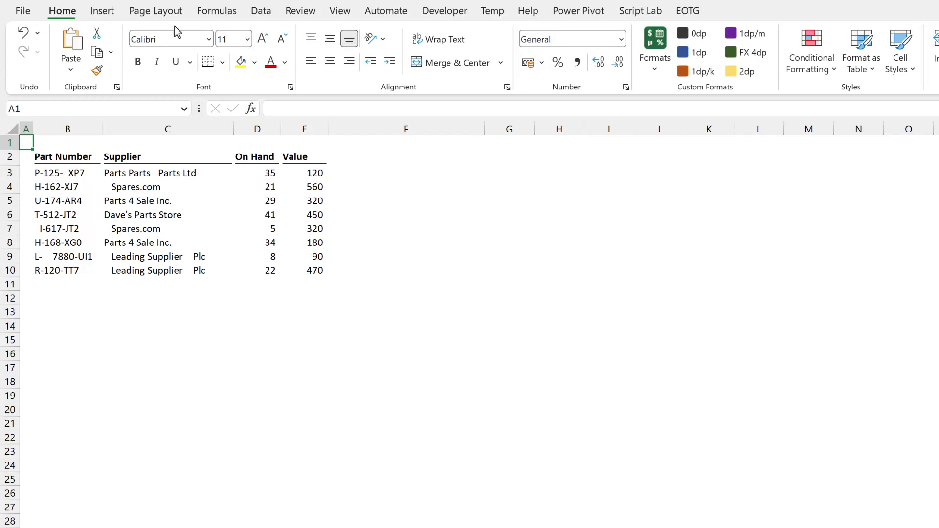
# Open the code of the 'Trim leading and trailing' Office Script.
pyautogui.click(386, 10)
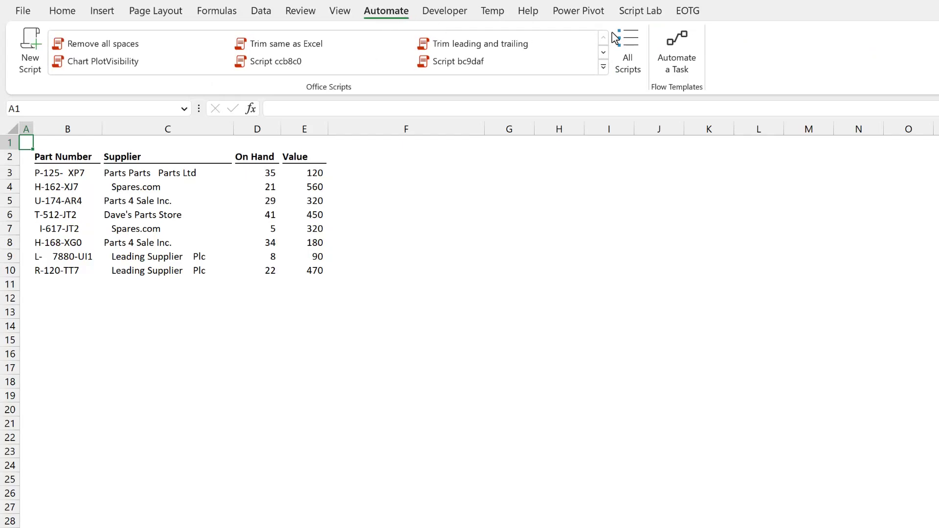
pyautogui.click(627, 49)
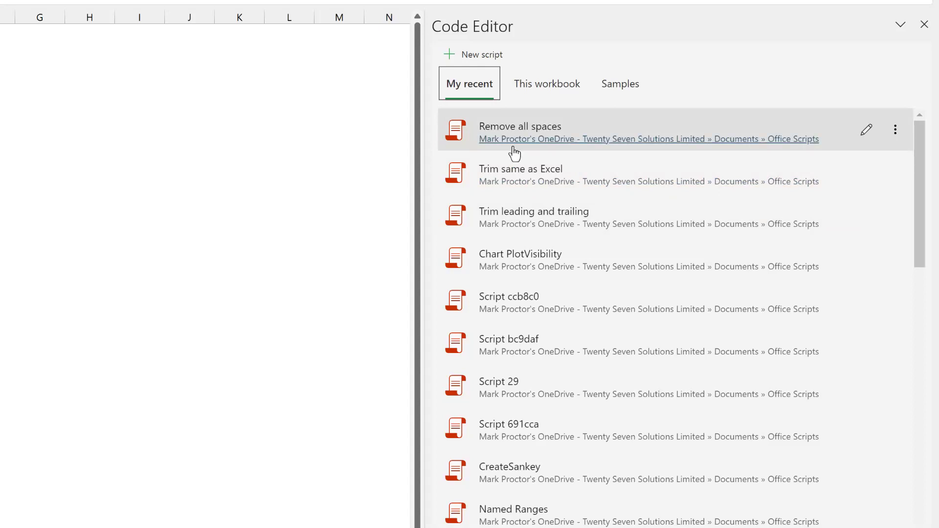
pyautogui.click(516, 215)
pyautogui.click(511, 221)
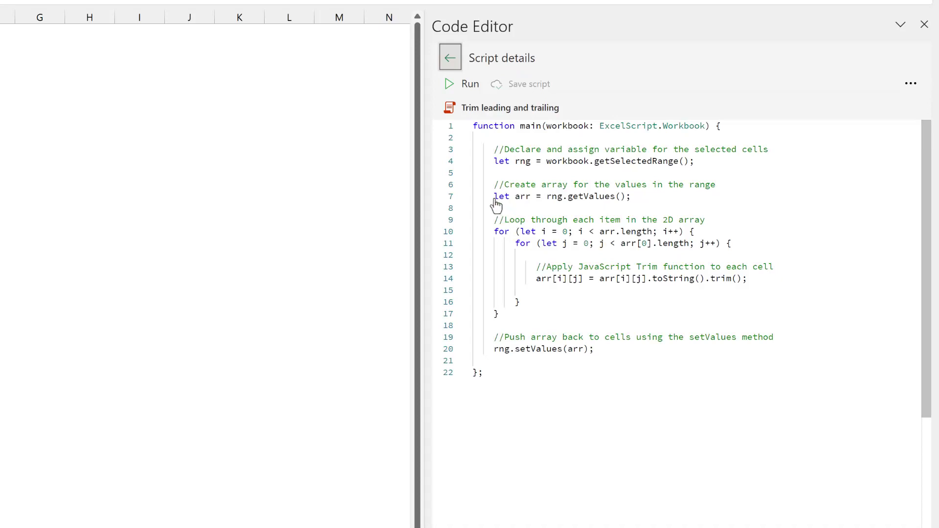
# Review the script lines that read range values and write them back.
pyautogui.click(496, 196)
pyautogui.hotkey('shift', 'End')
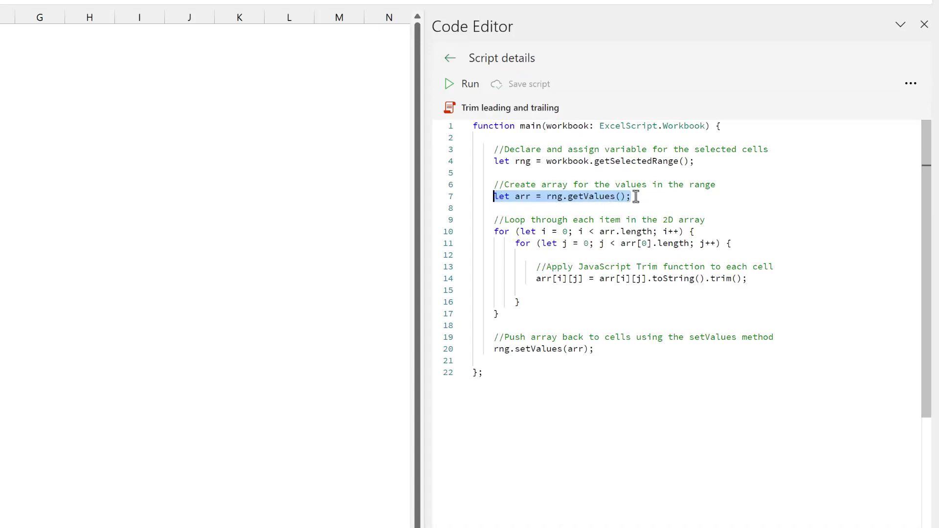
pyautogui.click(637, 196)
pyautogui.moveTo(642, 196)
pyautogui.mouseDown()
pyautogui.moveTo(494, 199)
pyautogui.moveTo(532, 259)
pyautogui.moveTo(599, 311)
pyautogui.mouseUp()
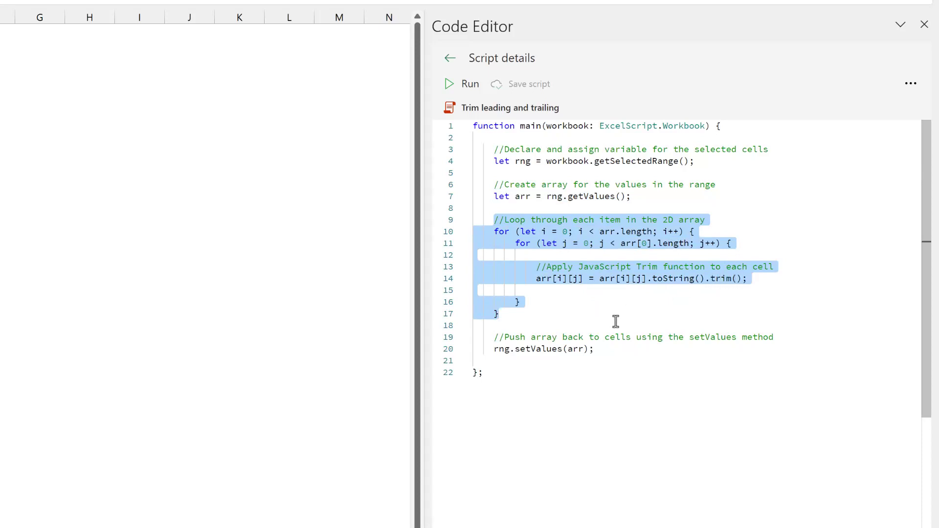
pyautogui.moveTo(606, 349); pyautogui.dragTo(494, 349)
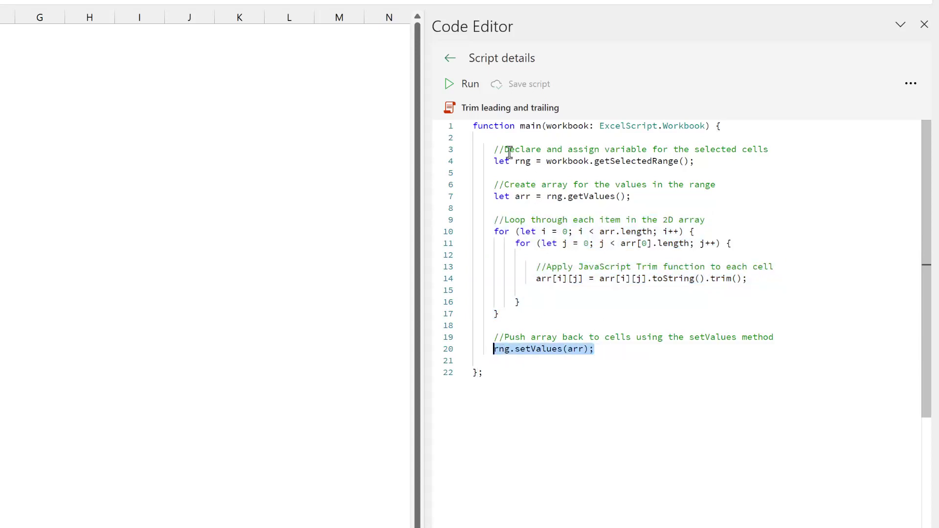
# Run the script on the Supplier cells C2:C10.
pyautogui.moveTo(190, 166); pyautogui.dragTo(183, 273)
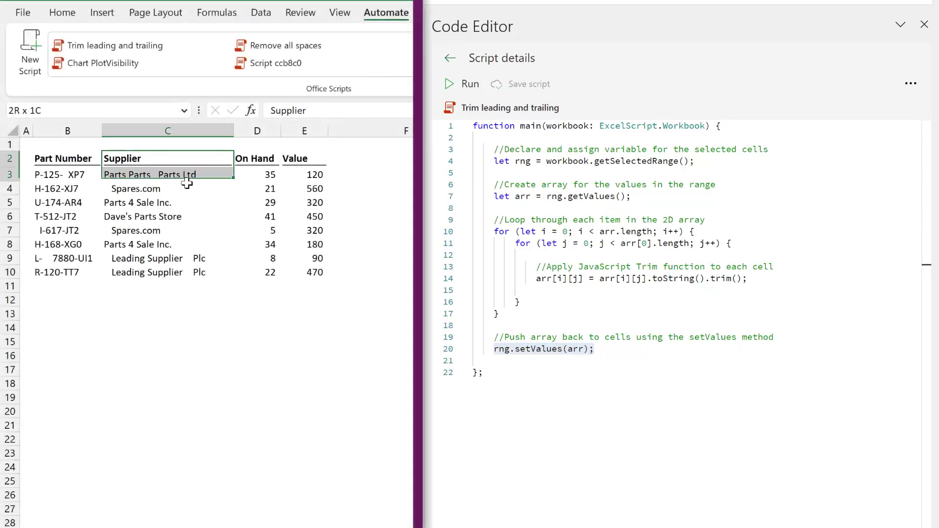
pyautogui.click(450, 58)
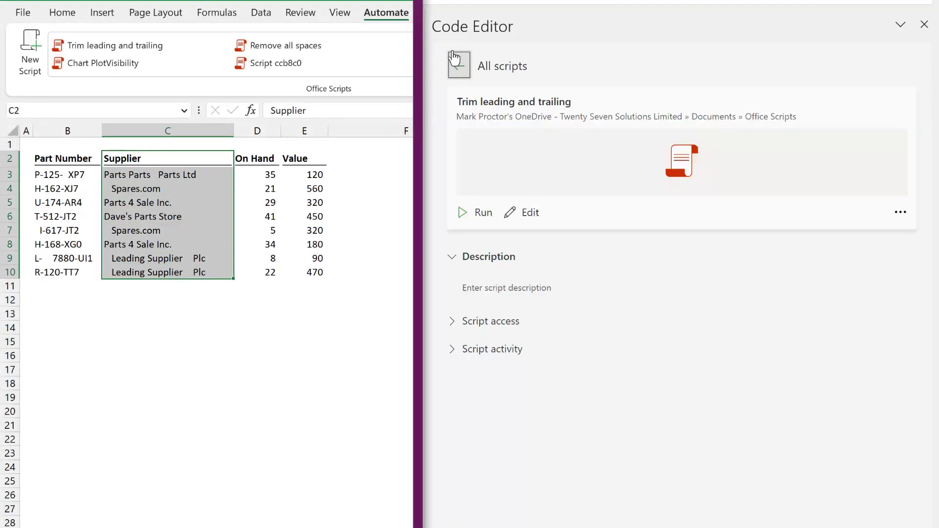
pyautogui.click(466, 213)
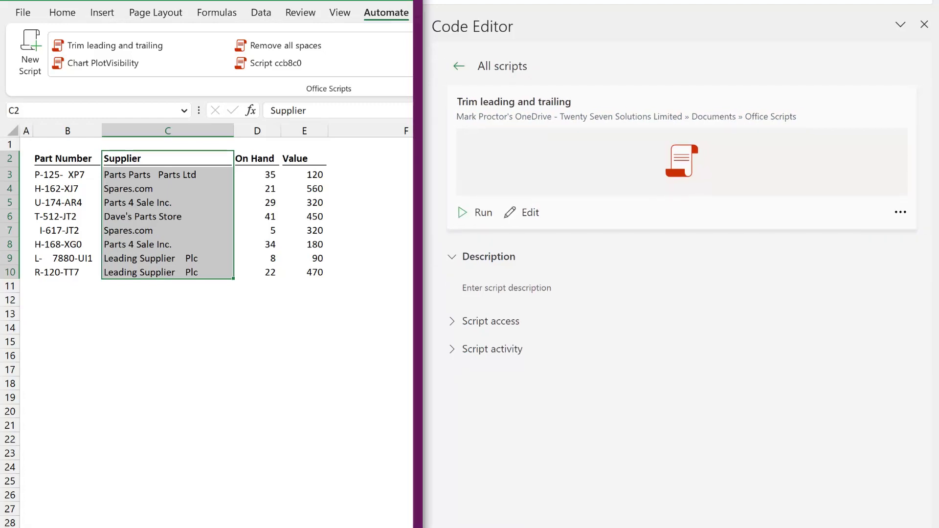
# Open the code of the 'Trim same as Excel' script.
pyautogui.click(459, 69)
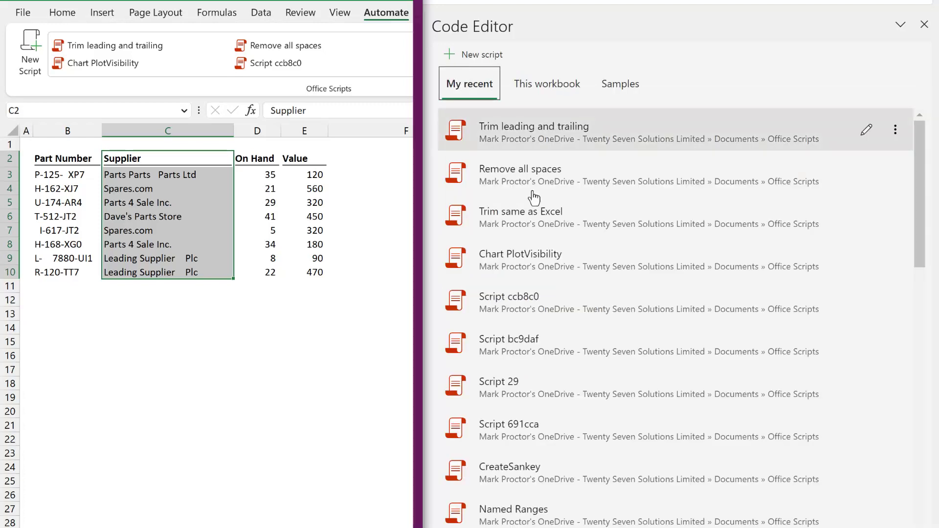
pyautogui.click(522, 212)
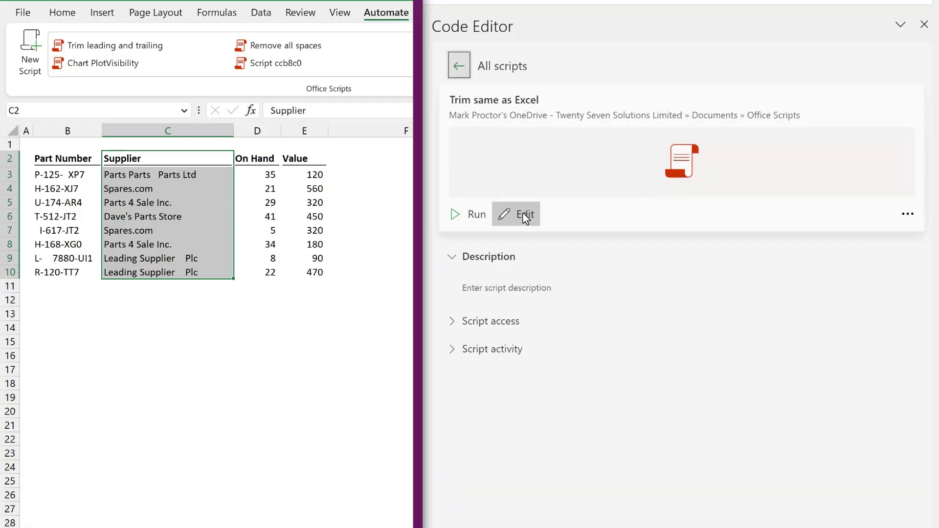
pyautogui.click(522, 218)
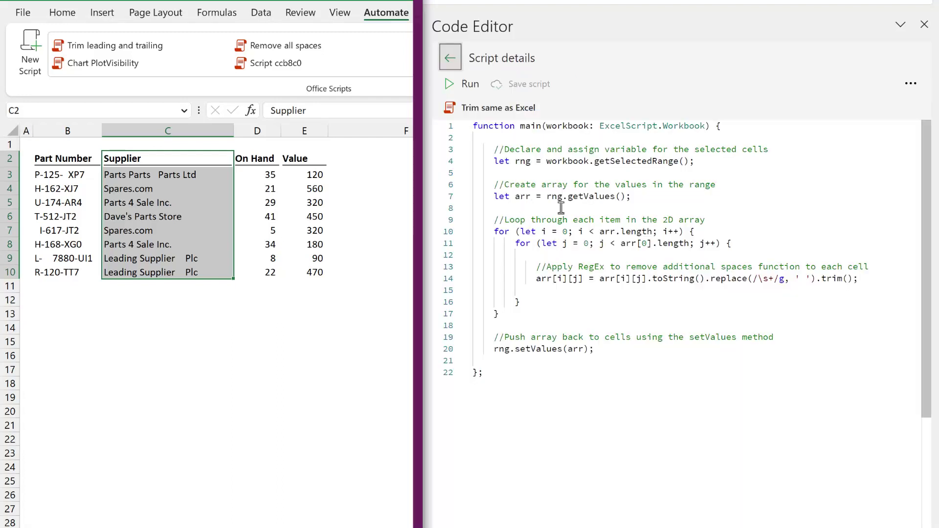
# Review its value-reading line and cleaning loop, then run it on the Supplier cells.
pyautogui.moveTo(648, 198); pyautogui.dragTo(494, 198)
pyautogui.moveTo(494, 231); pyautogui.dragTo(559, 320)
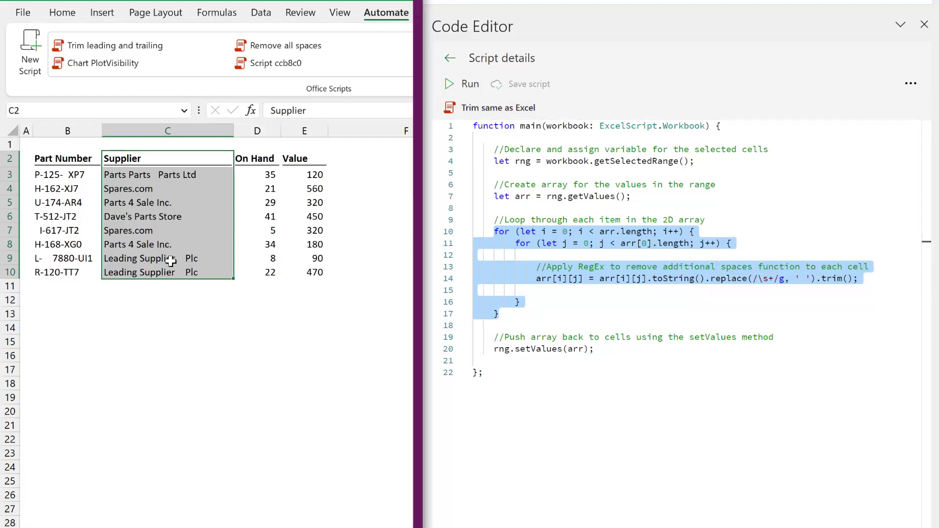
pyautogui.click(461, 86)
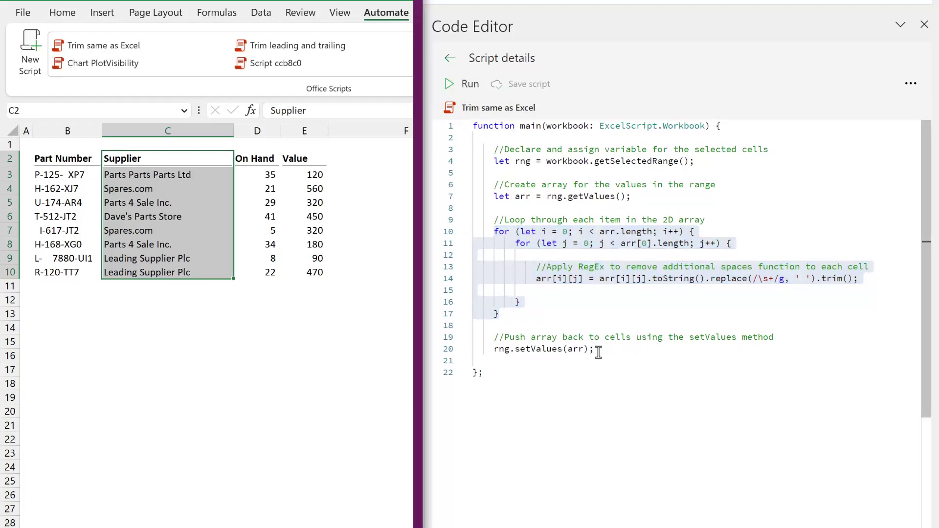
pyautogui.click(450, 59)
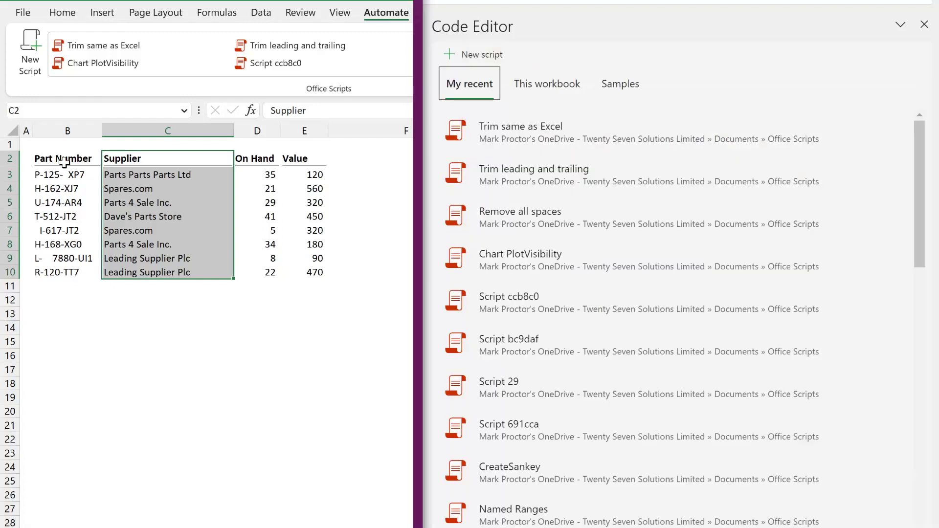
# Select B3:B10 and open the 'Remove all spaces' script's code.
pyautogui.moveTo(64, 161); pyautogui.dragTo(63, 243)
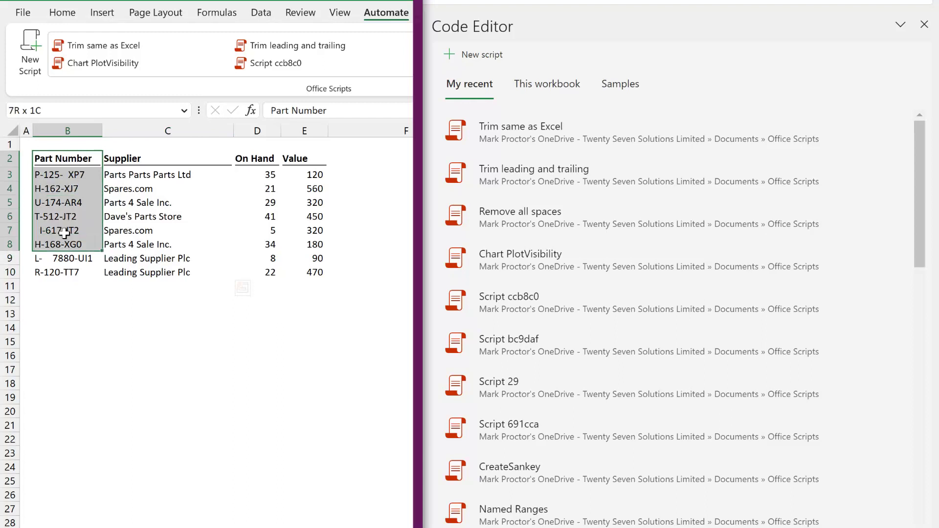
pyautogui.moveTo(65, 174); pyautogui.dragTo(70, 268)
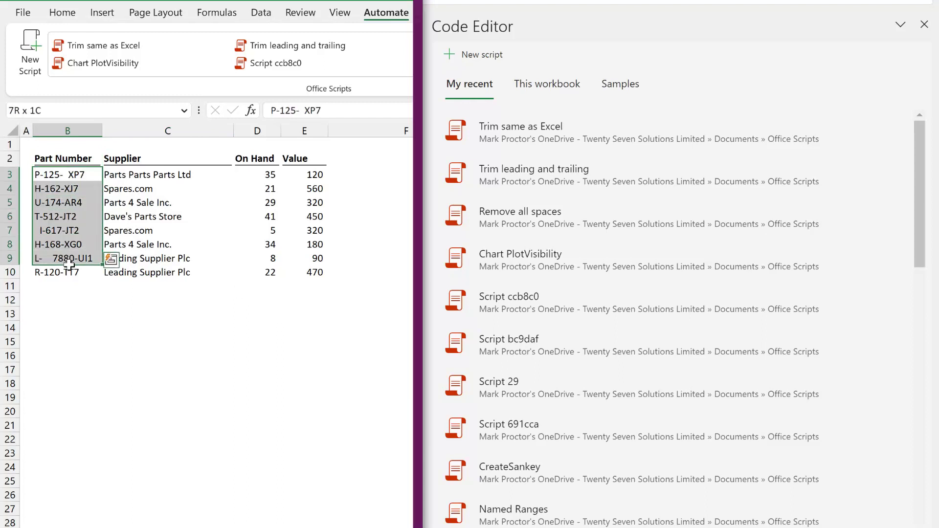
pyautogui.click(509, 213)
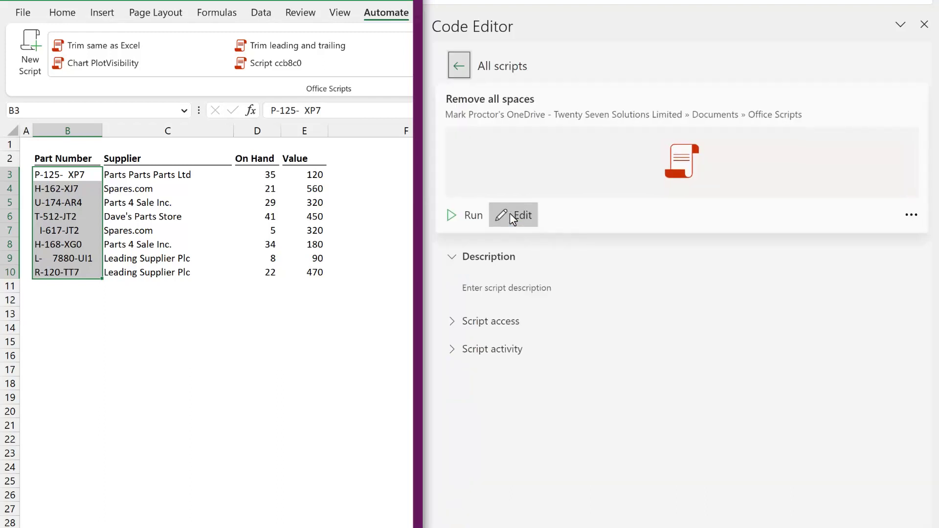
pyautogui.click(511, 217)
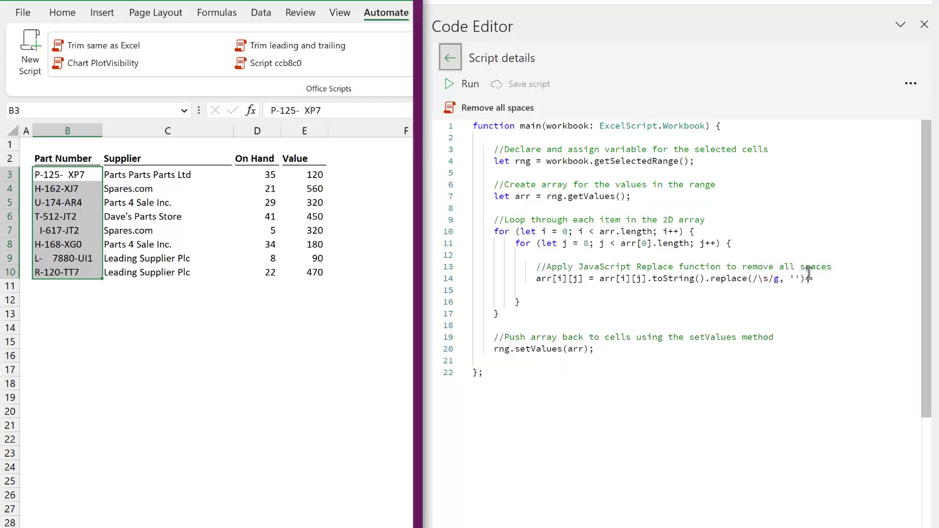
# Review its space-deleting replace call and run it on the part numbers.
pyautogui.moveTo(813, 278); pyautogui.dragTo(536, 278)
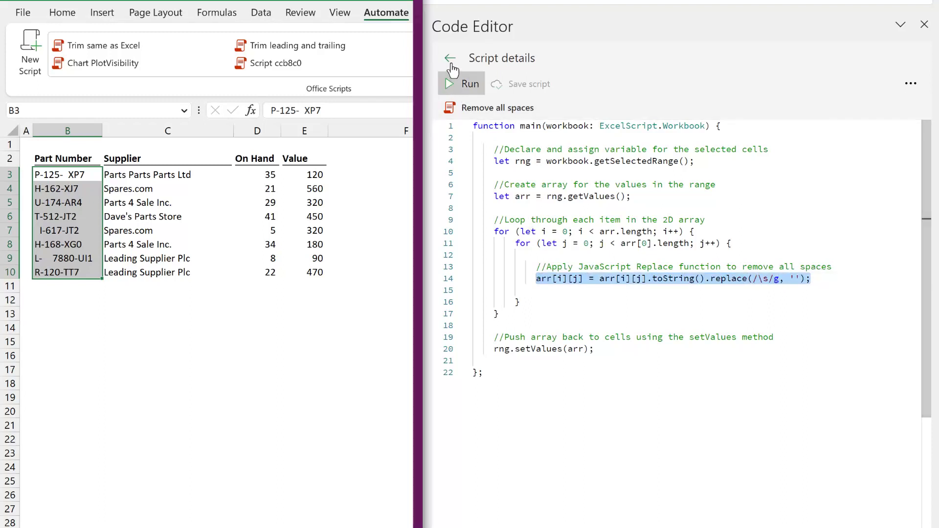
pyautogui.click(451, 61)
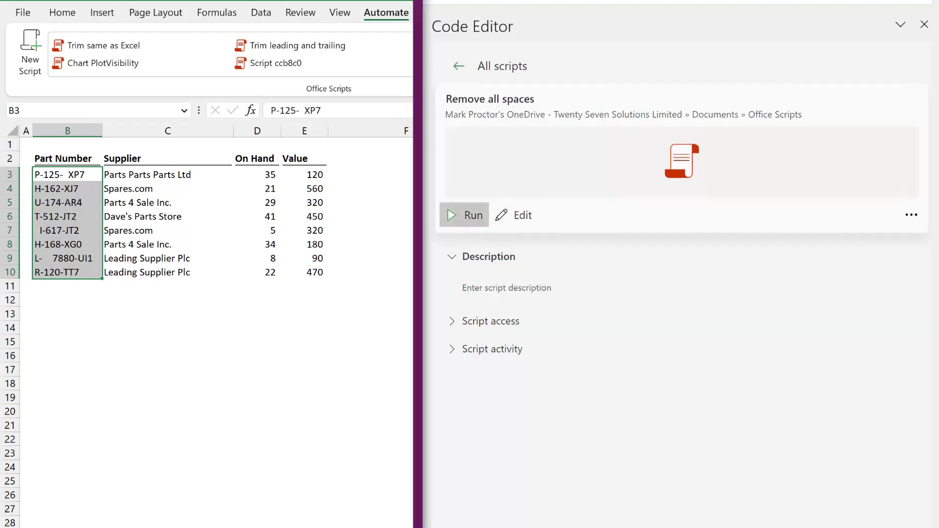
pyautogui.click(464, 214)
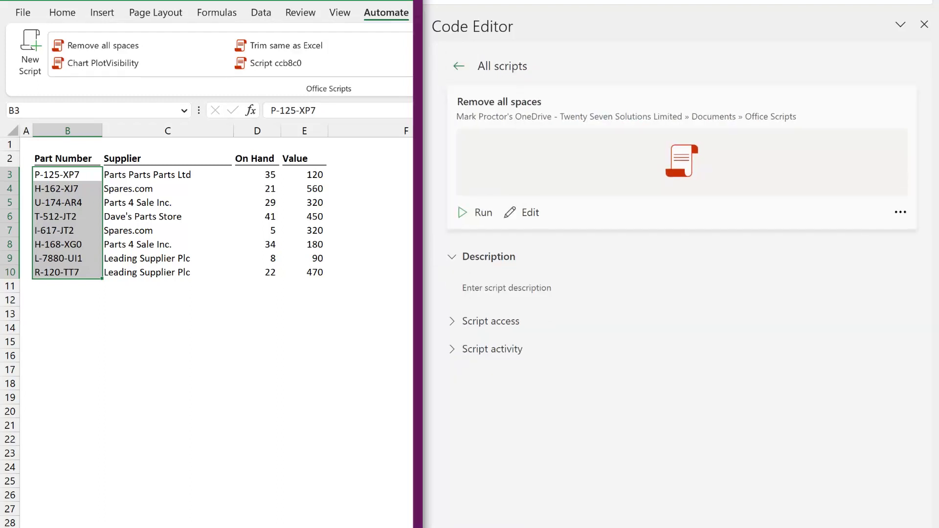